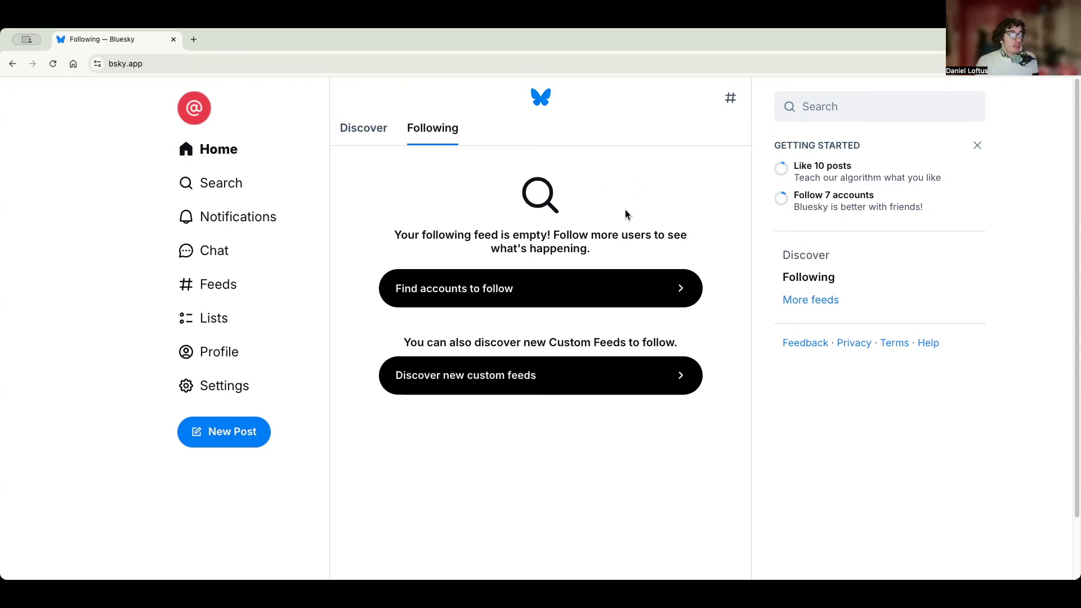
- Open the Edit my profile dialog from your own profile page
click(276, 355)
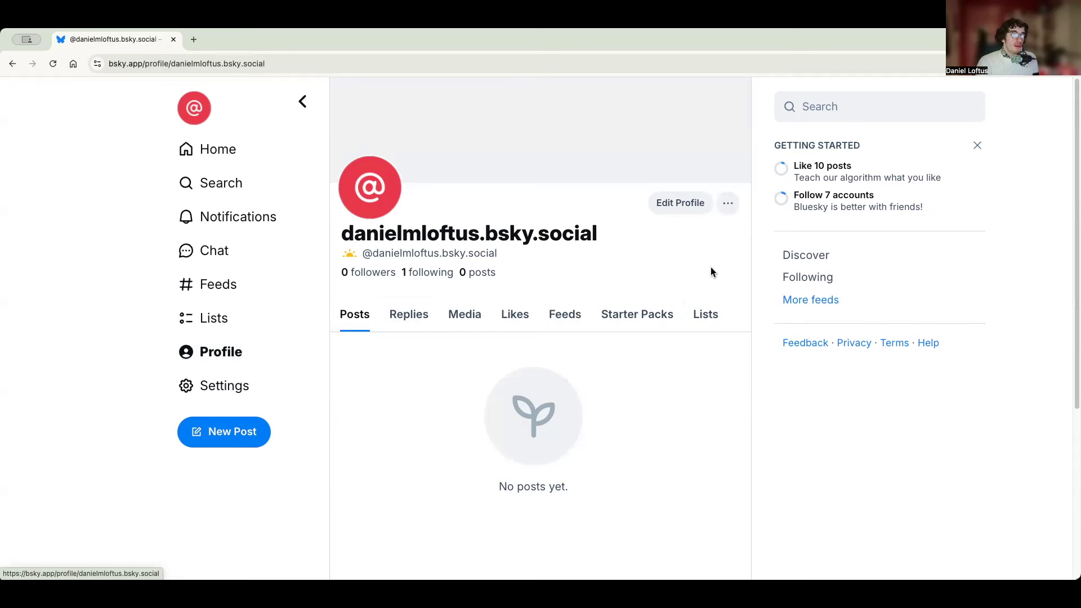
click(696, 218)
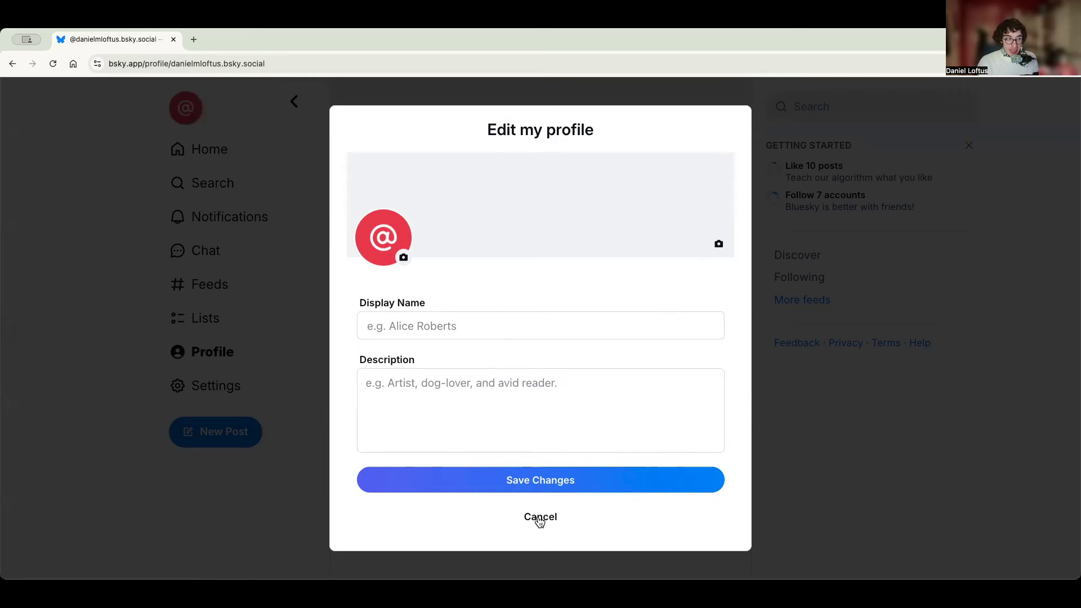
- Reopen the profile editor, enter the owner's full name as display name, and save
click(540, 521)
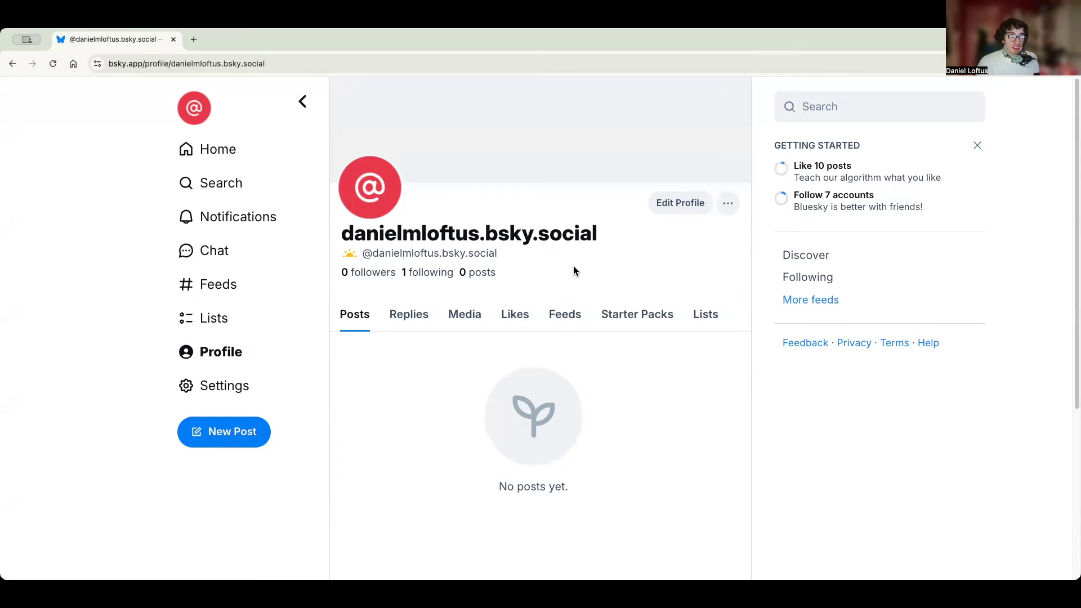
click(676, 204)
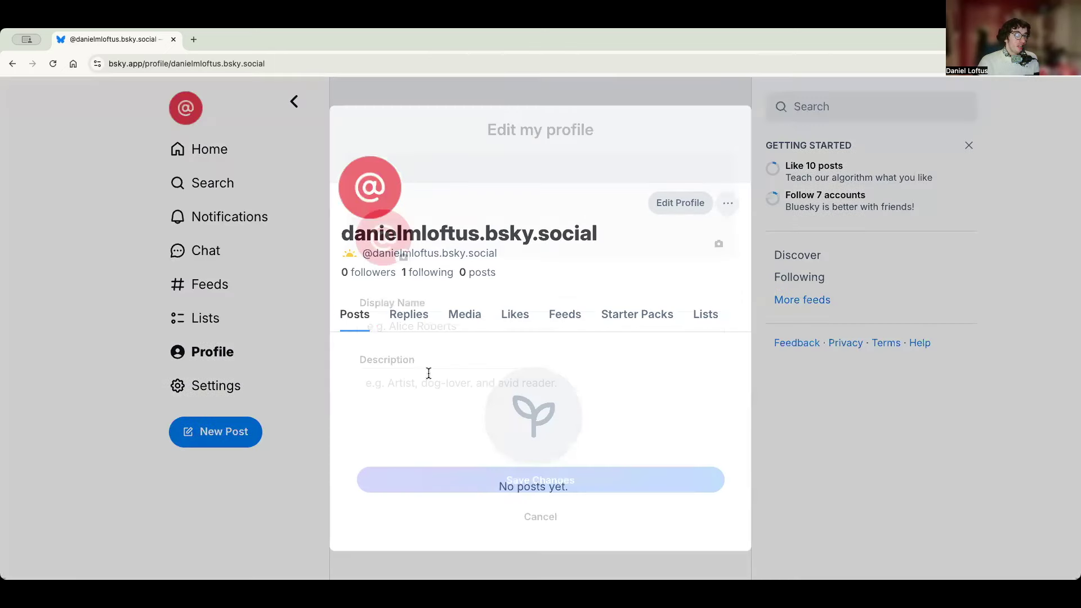
text(Daniel )
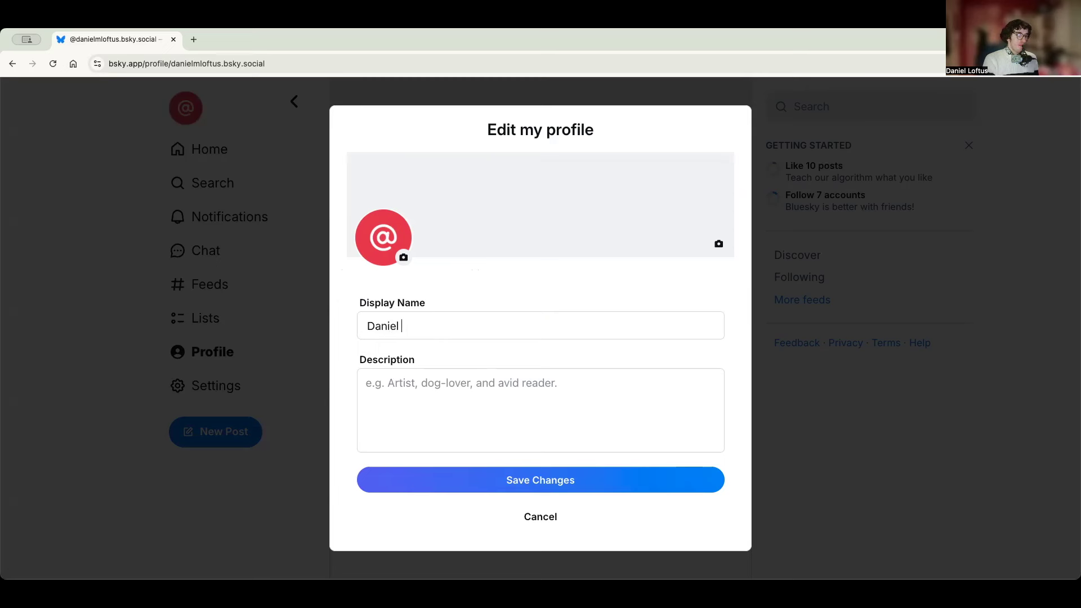
text(Loftus)
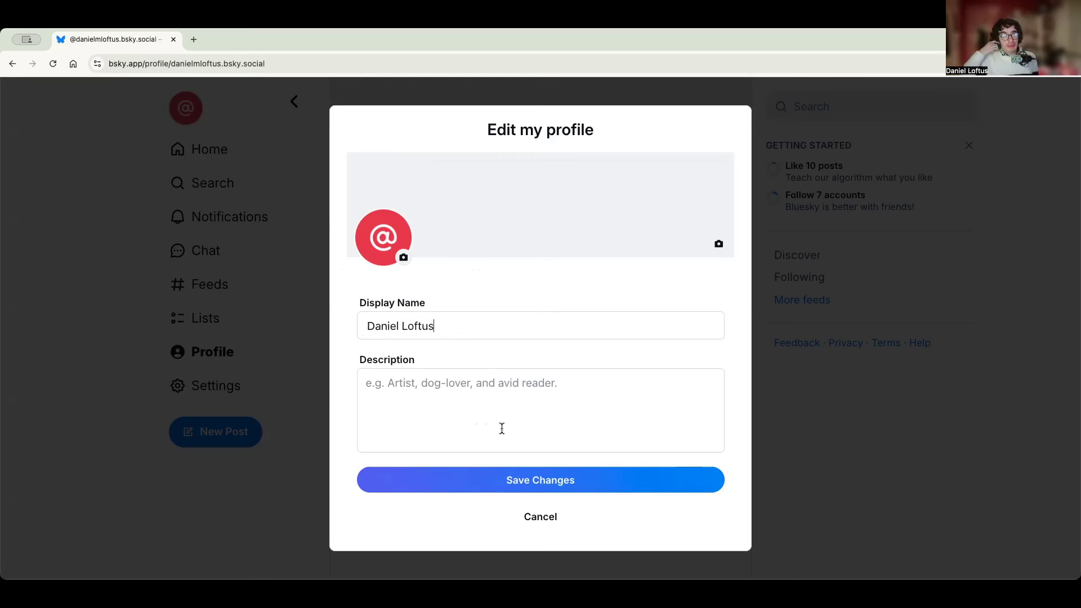
click(501, 429)
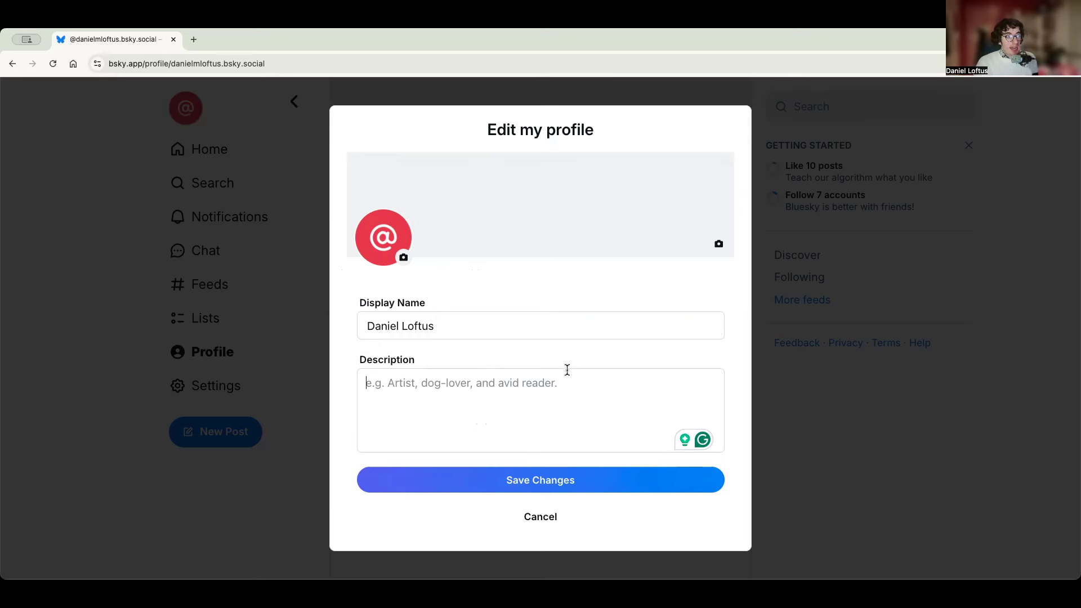
click(555, 492)
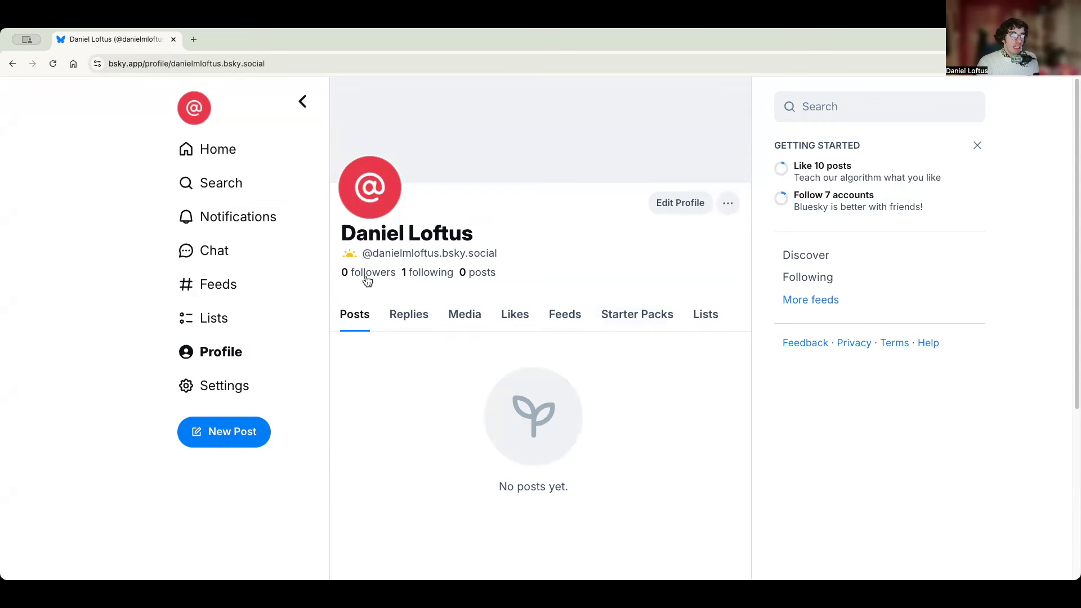
- Open the #ProjectInfant genealogist's profile from Recent Searches on the Search page
click(222, 183)
click(445, 104)
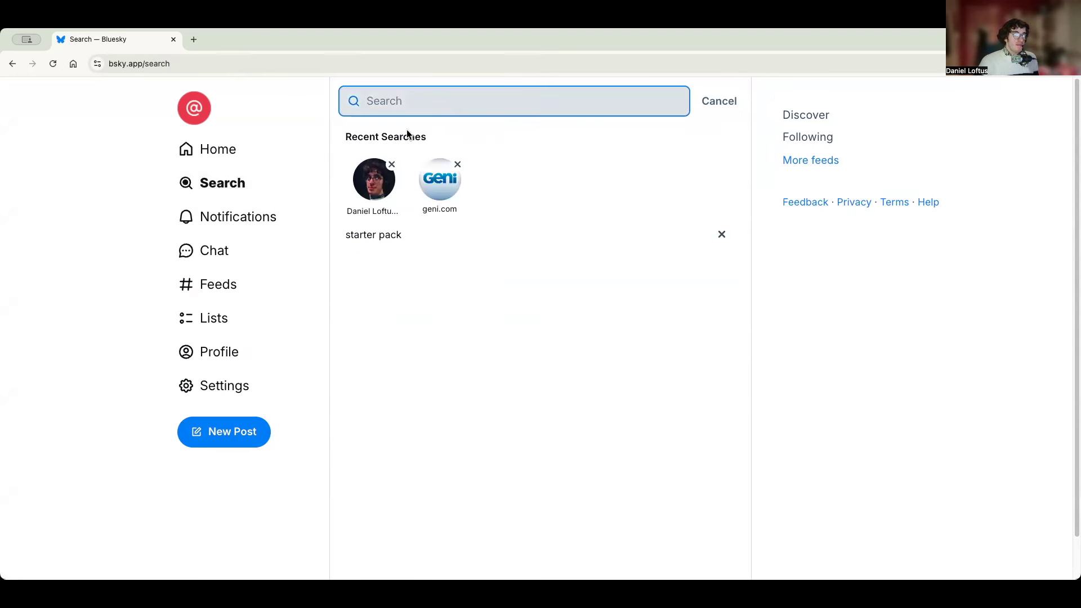
click(370, 181)
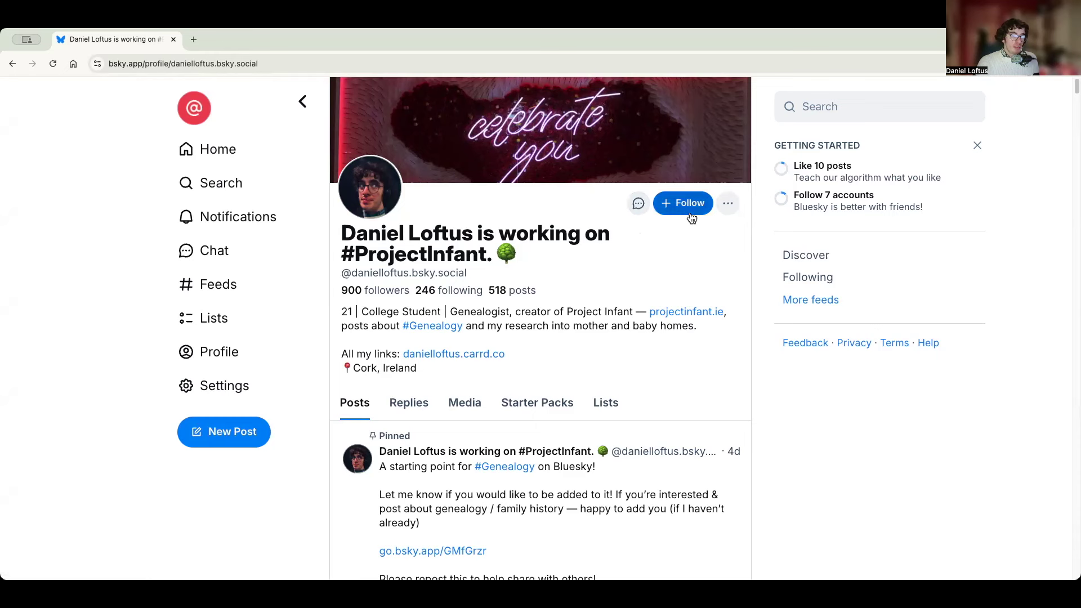
click(727, 212)
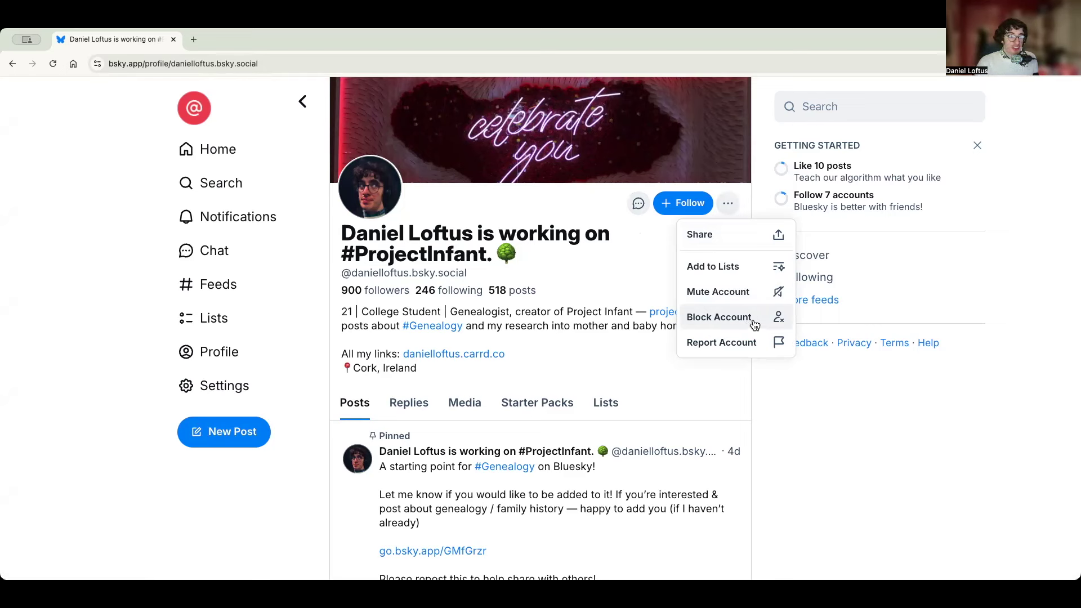
click(753, 394)
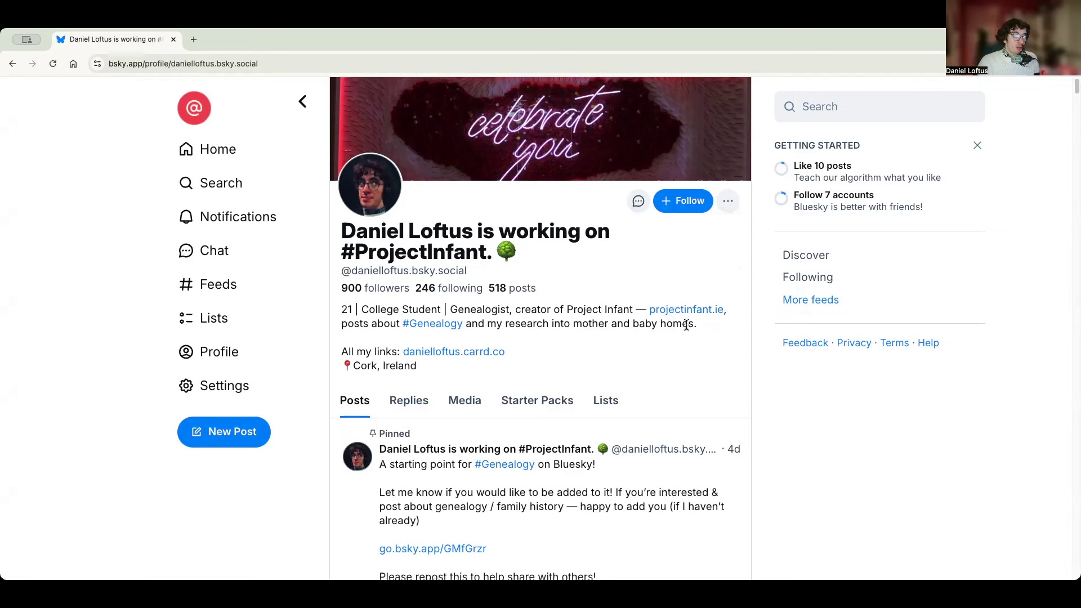
scroll(686, 324, down, 1)
scroll(686, 329, up, 1)
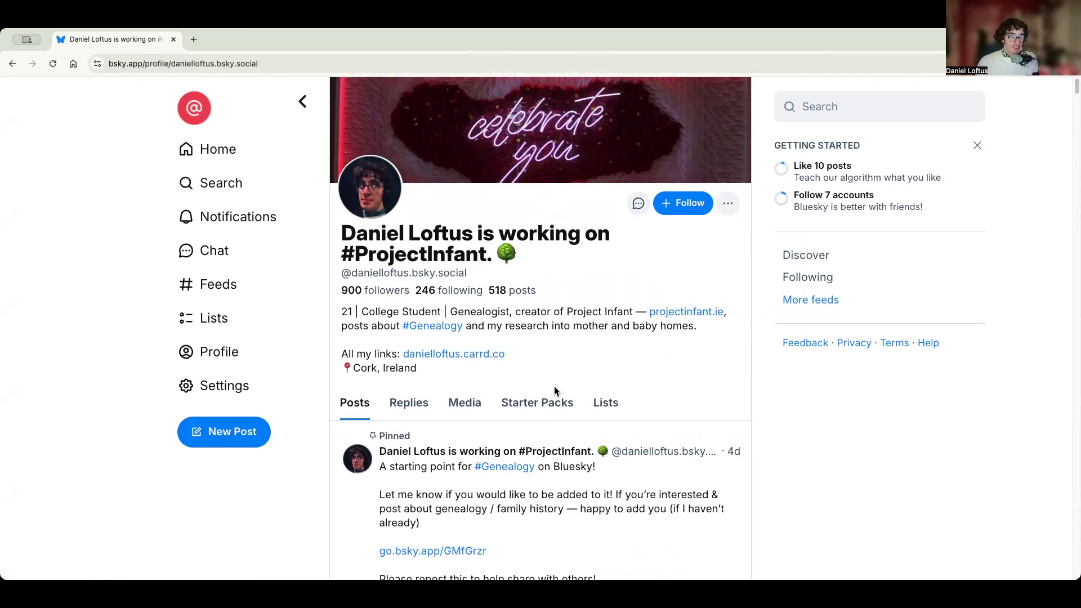
- Open the 'Genealogy on Bluesky' pack from the profile's Starter Packs tab
click(554, 415)
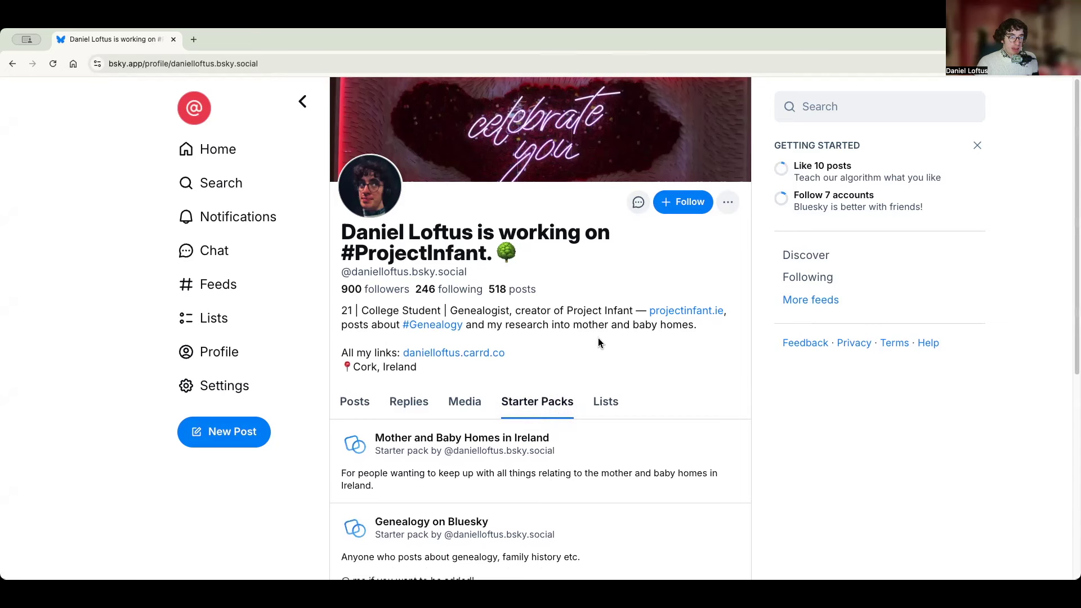
scroll(600, 338, down, 1)
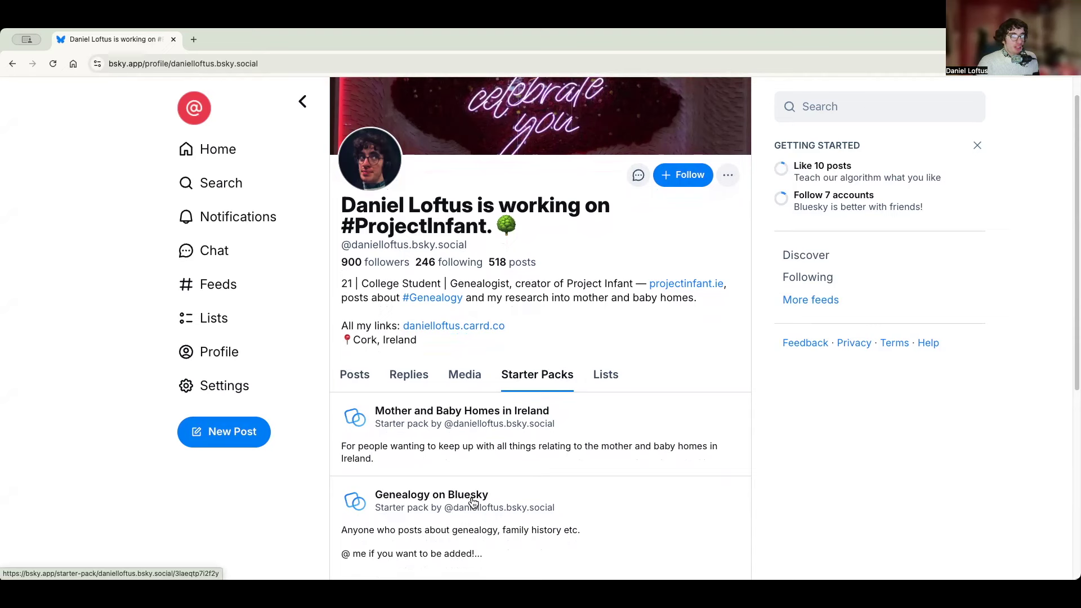
click(473, 500)
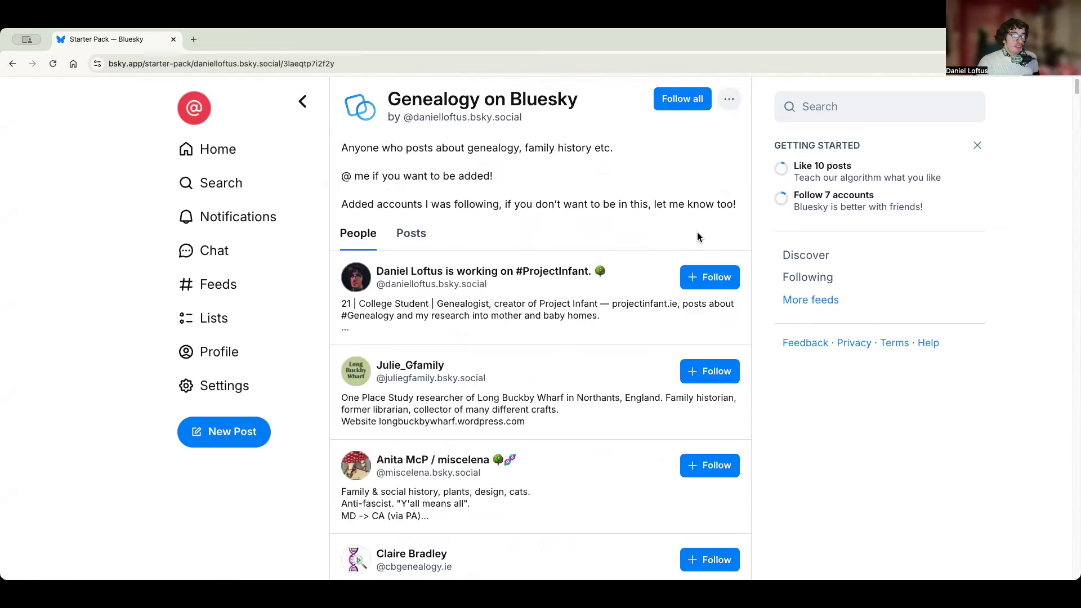
- Follow the pack creator and the next genealogist in the People list, then return to the header
scroll(535, 285, down, 1)
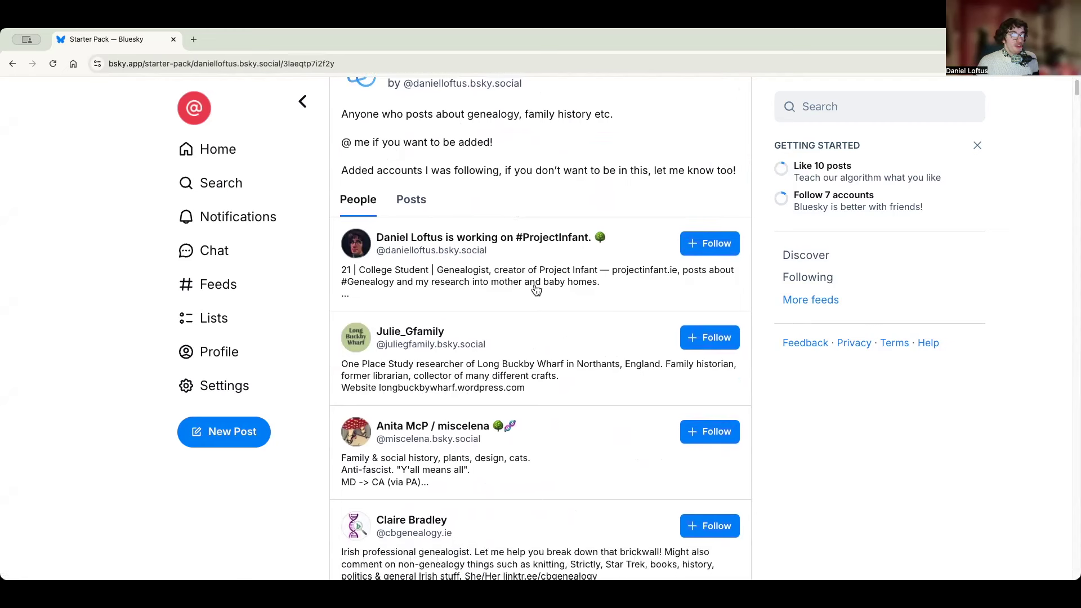
scroll(639, 379, down, 1)
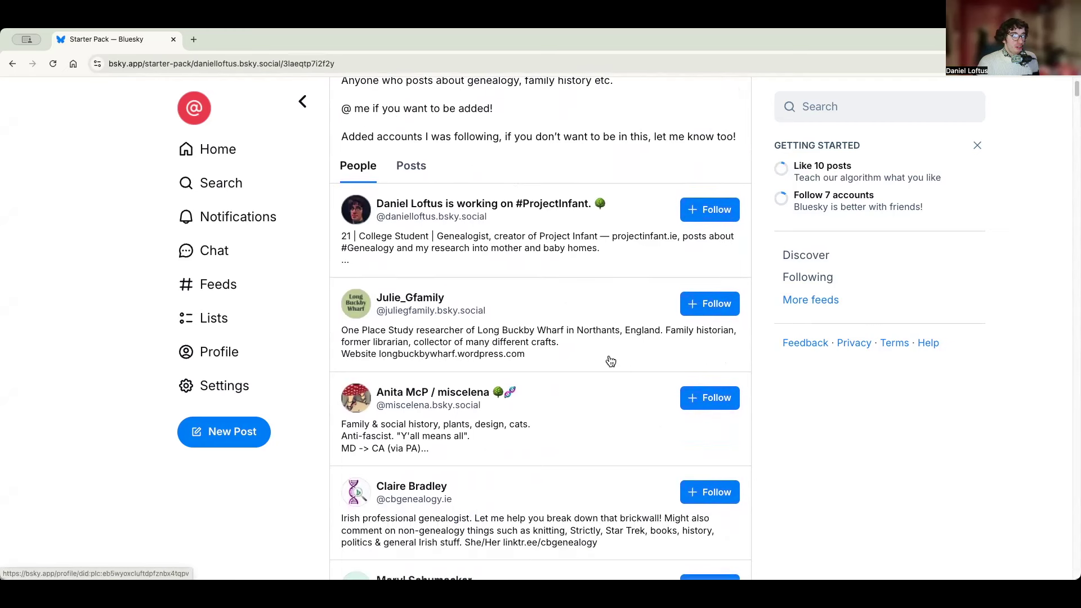
click(687, 207)
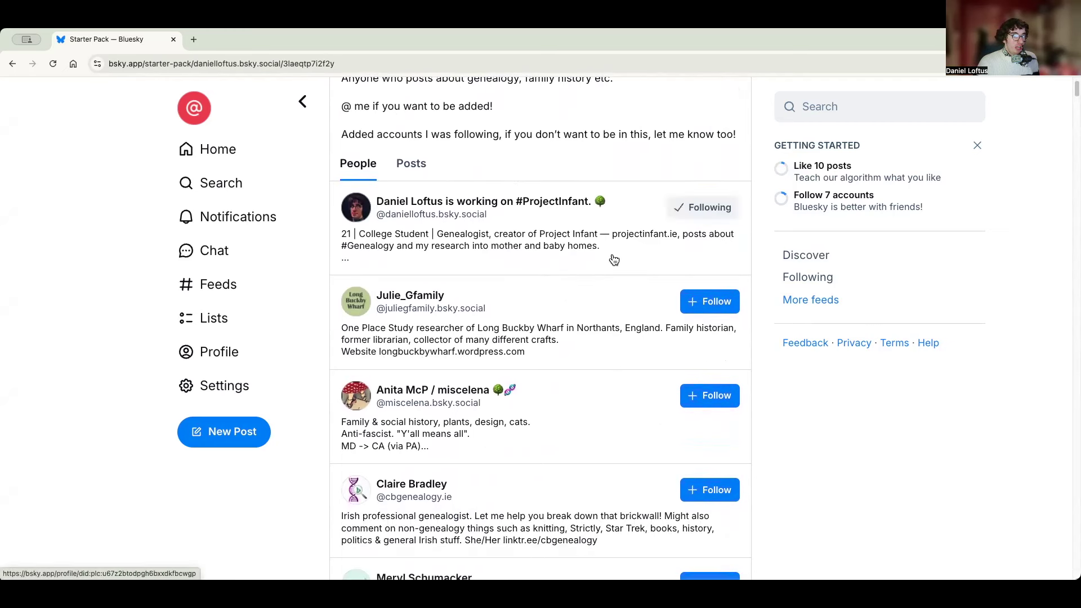
scroll(586, 268, down, 3)
scroll(583, 264, down, 5)
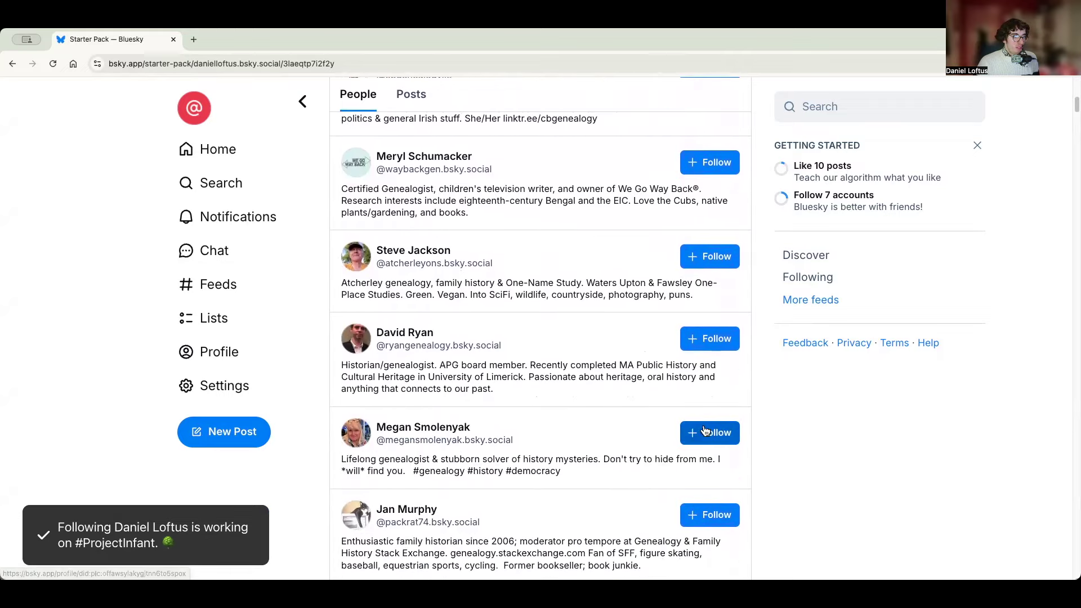
click(706, 437)
scroll(552, 303, down, 4)
scroll(554, 305, up, 12)
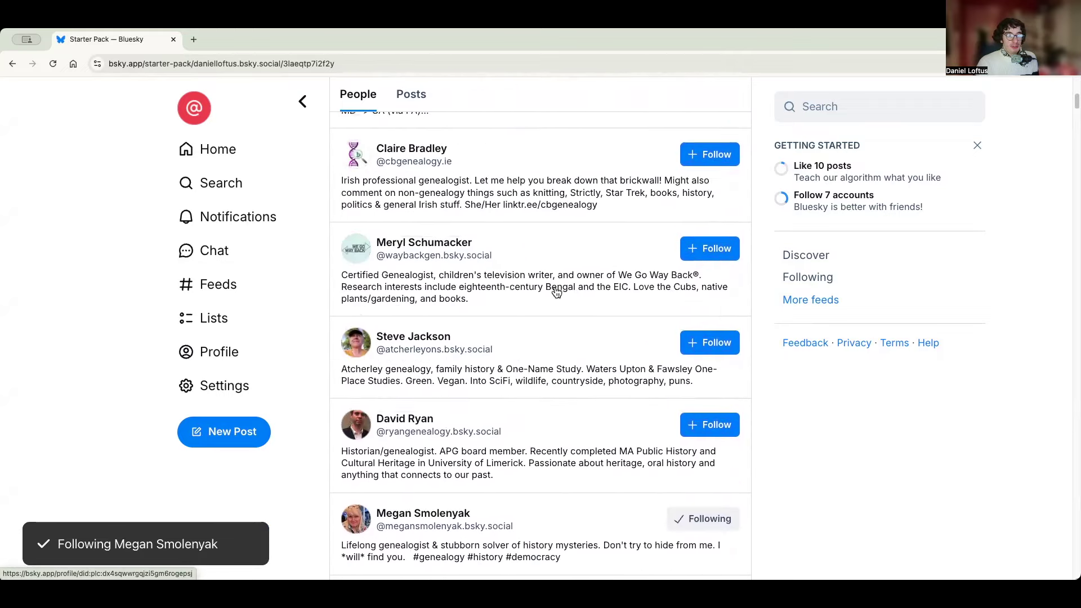
scroll(557, 291, up, 1)
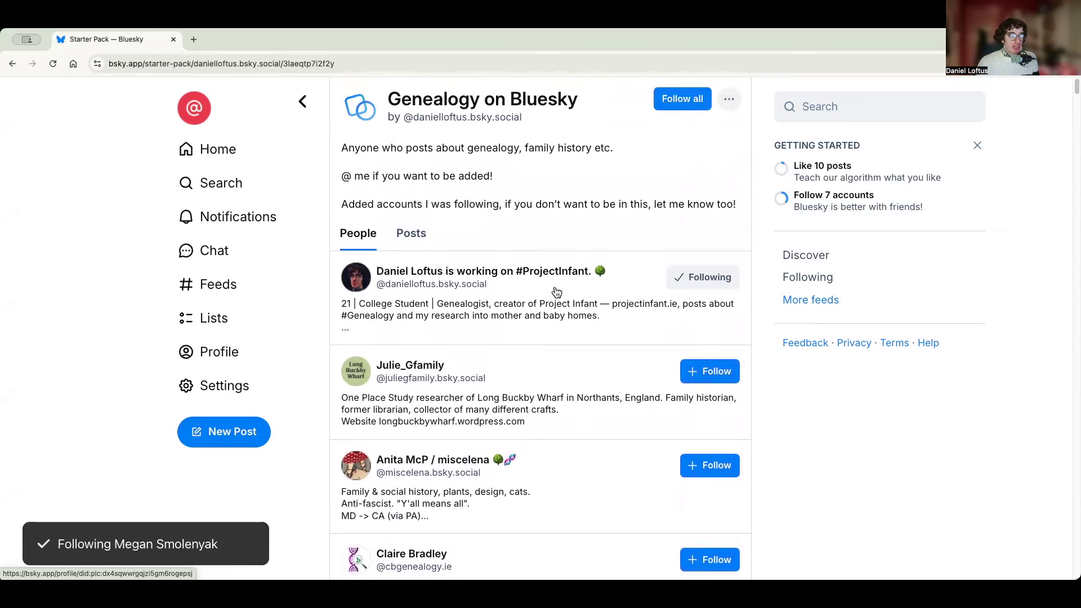
- Browse the starter pack's Posts feed, then bring up the pack's '...' options menu
click(415, 236)
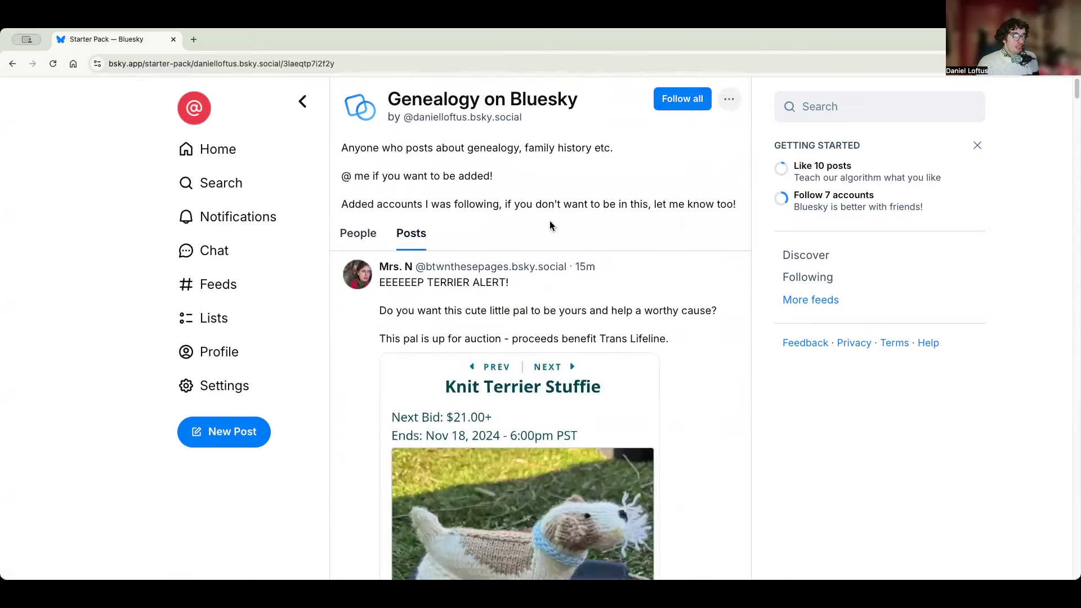
scroll(641, 234, down, 5)
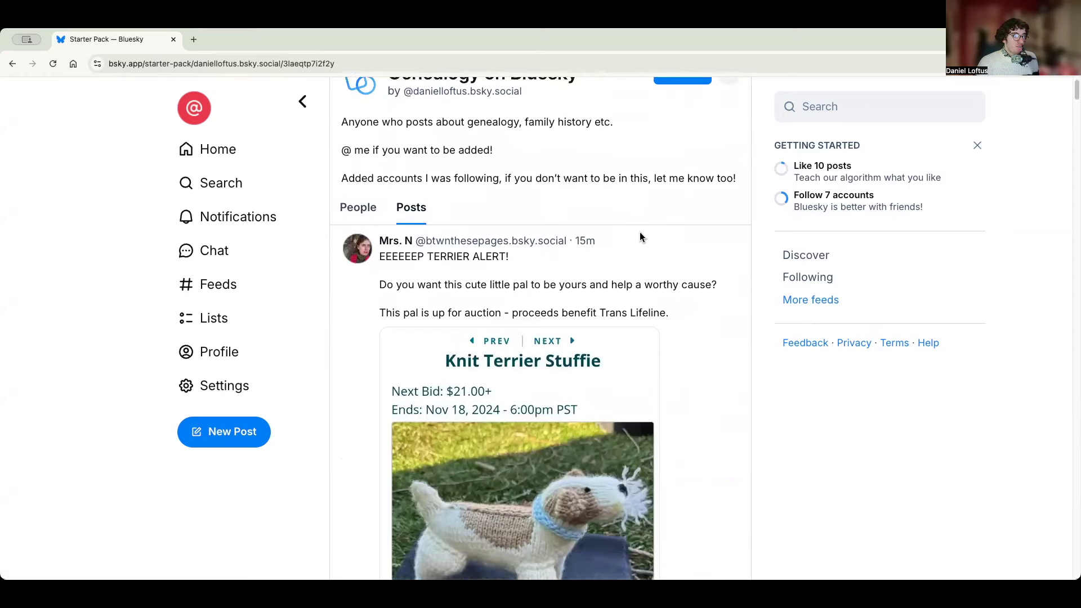
scroll(654, 249, down, 6)
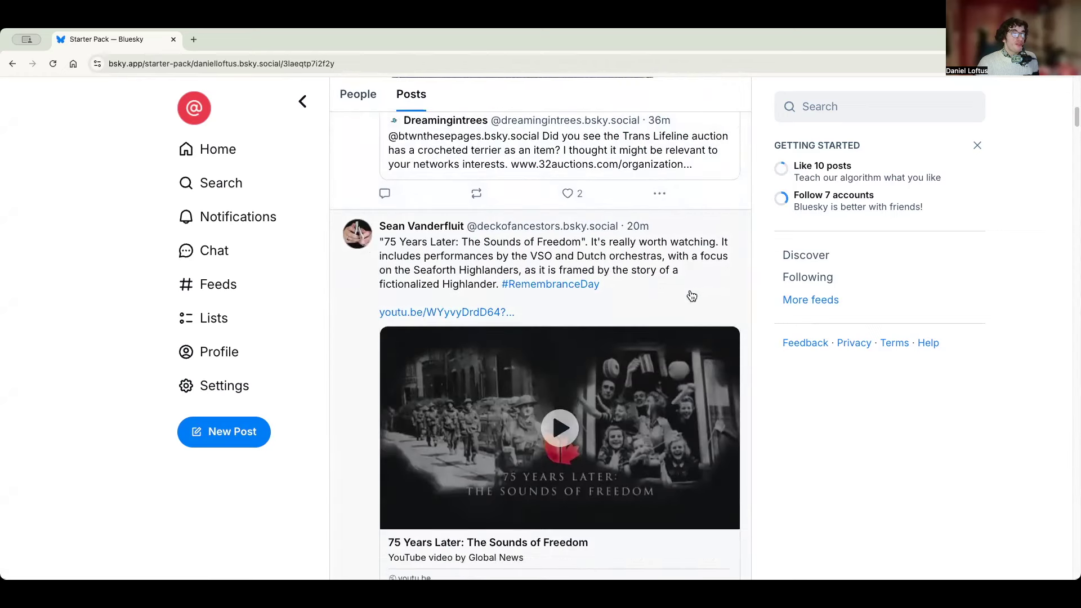
scroll(648, 249, down, 8)
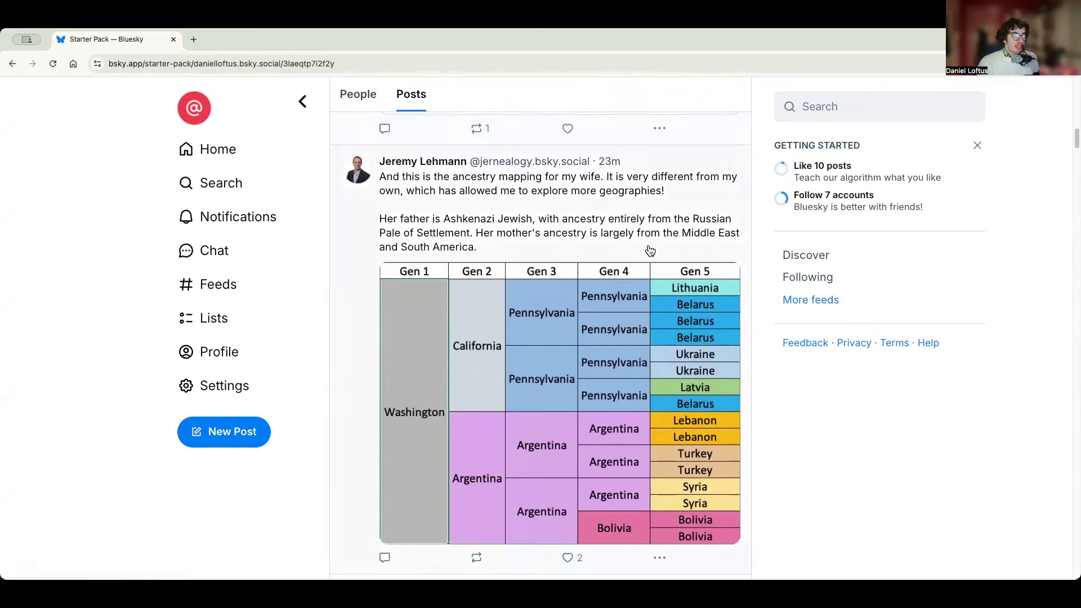
scroll(649, 250, up, 12)
scroll(651, 250, up, 5)
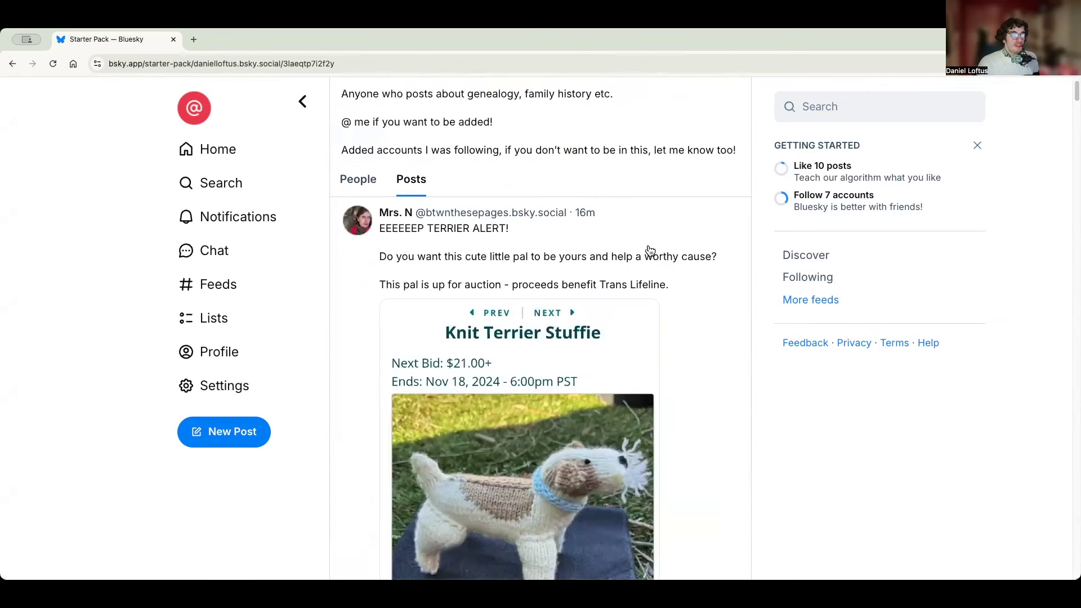
scroll(676, 204, up, 1)
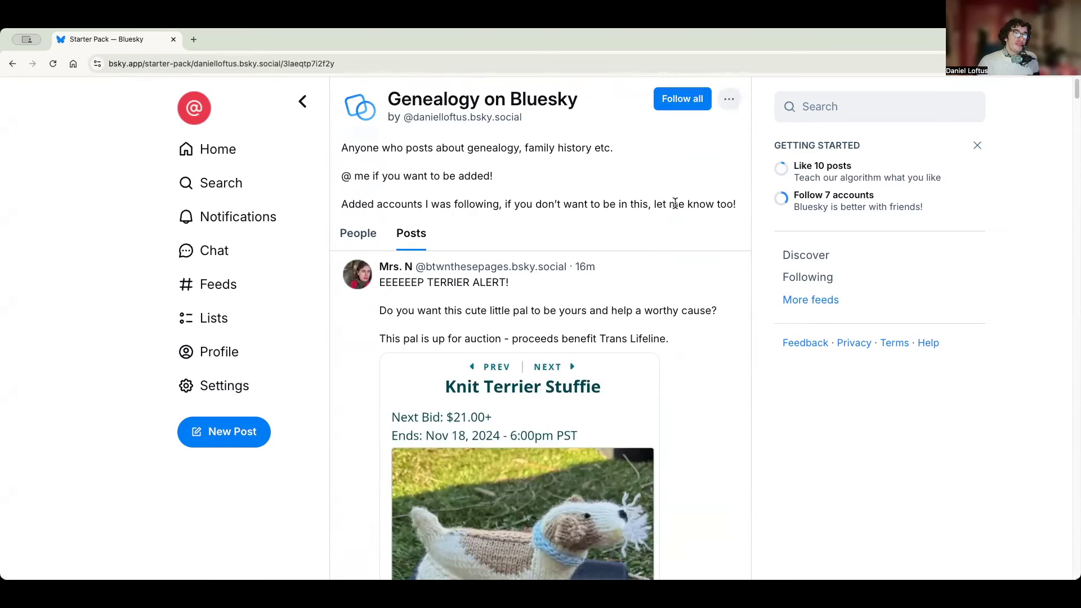
click(731, 100)
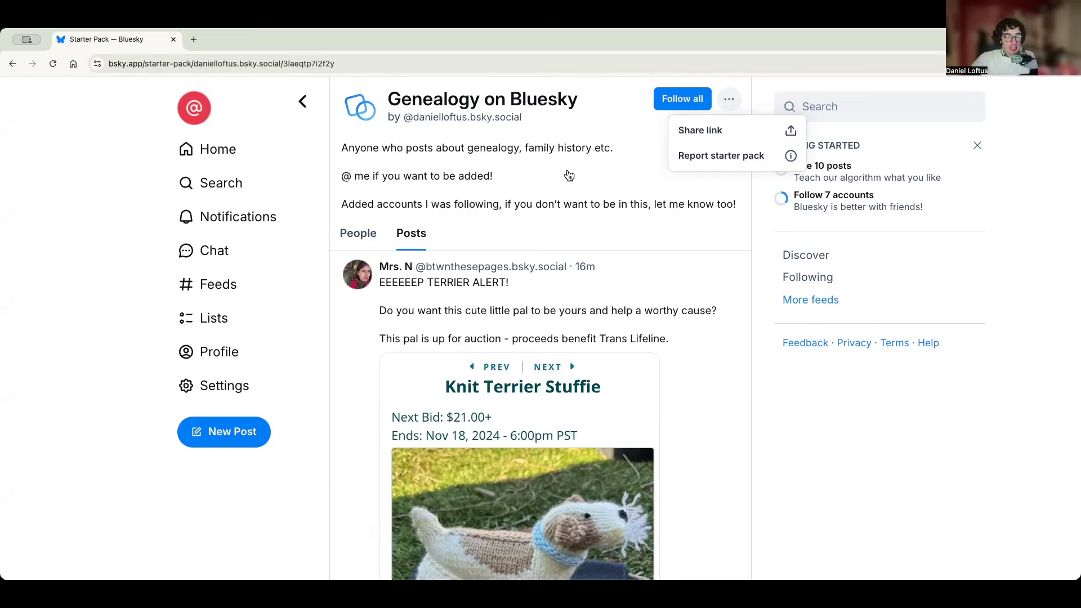
- Return to the People tab and open the share invite for 'Genealogy on Bluesky'
click(568, 175)
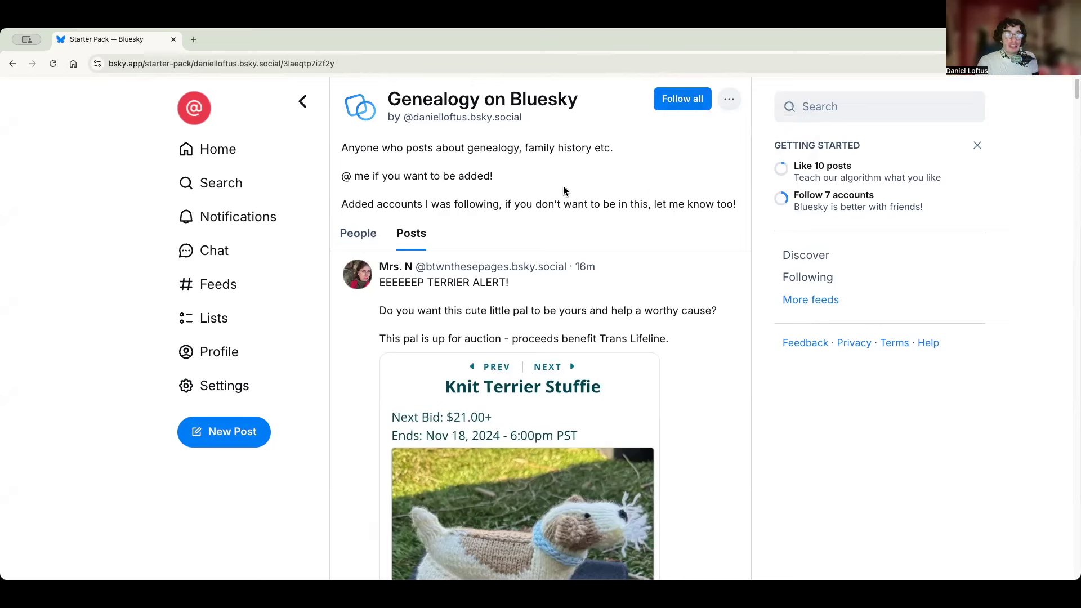
click(372, 239)
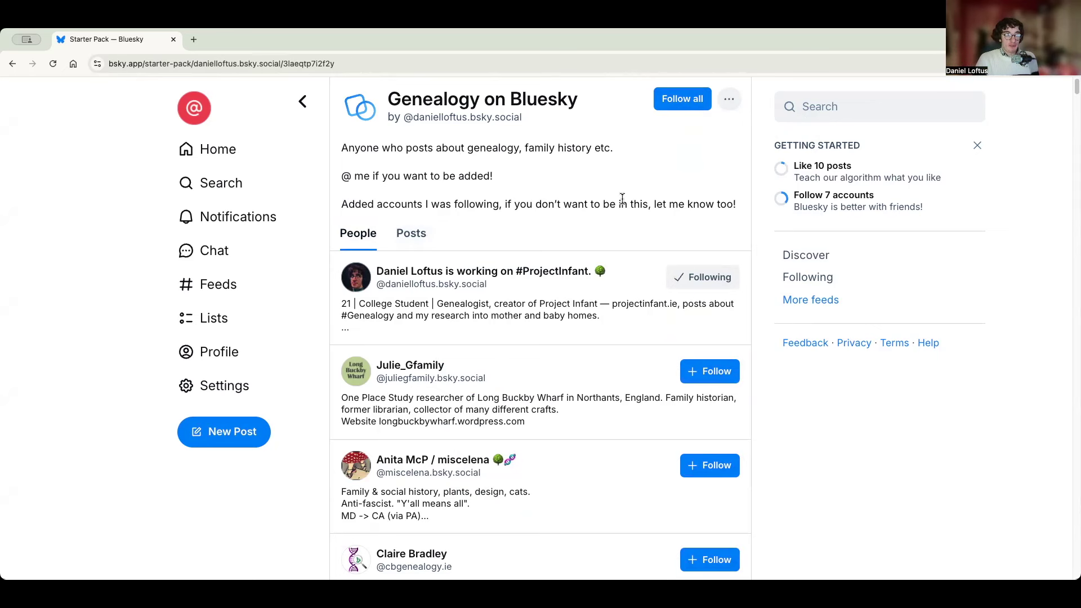
click(729, 100)
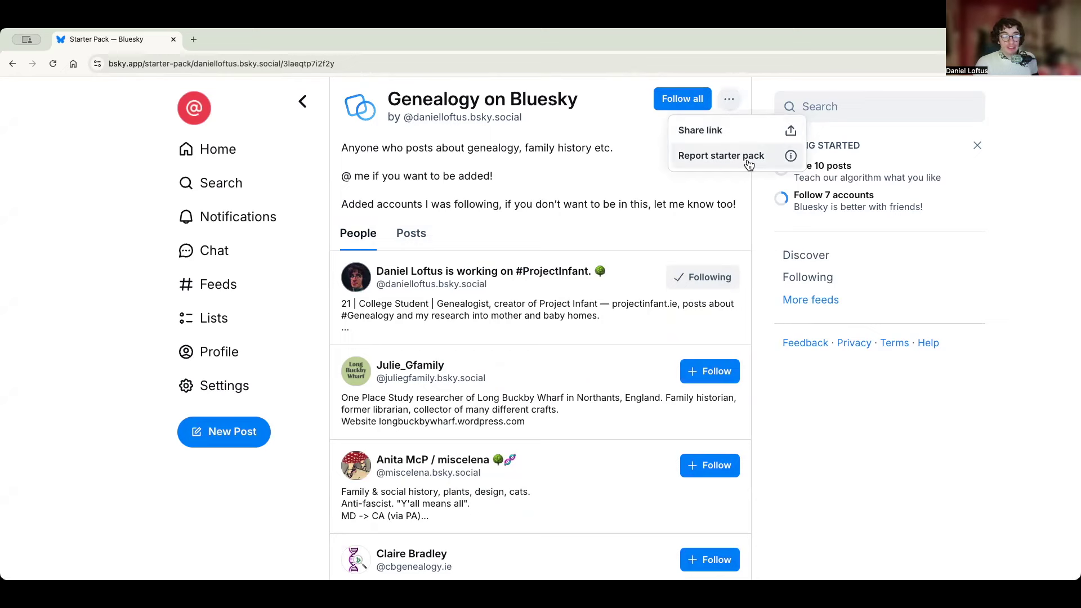
click(777, 152)
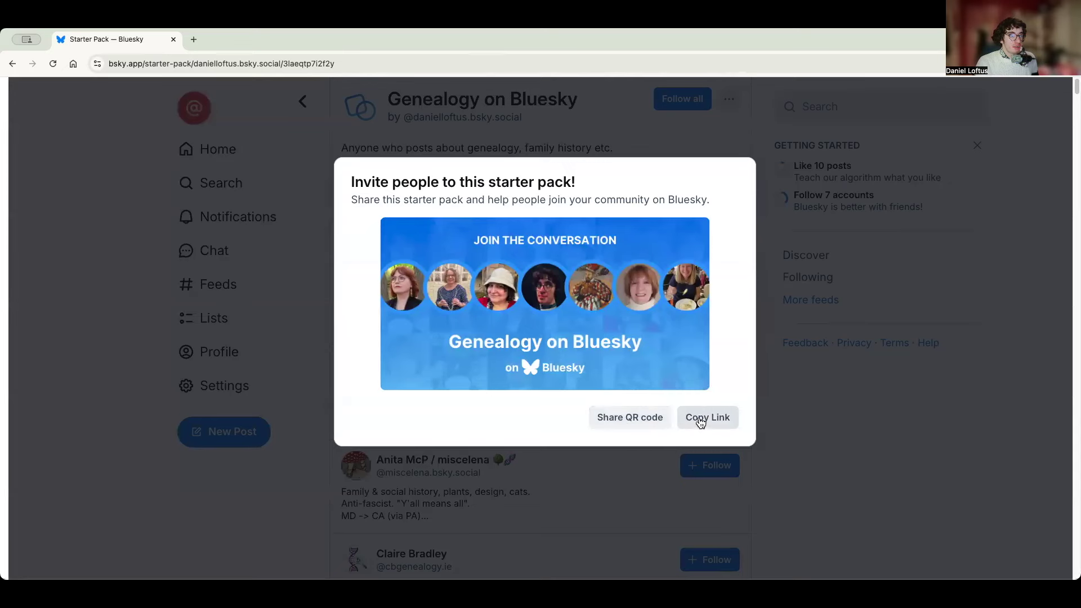
- Close the starter pack invite dialog
click(818, 424)
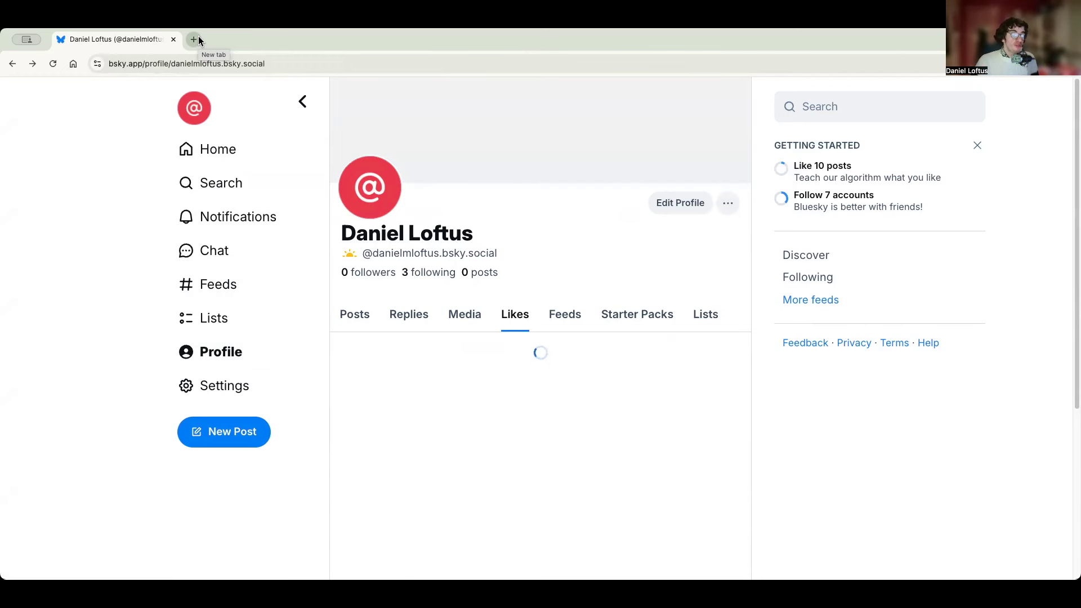
- Load the account's .bsky.social handle as a web address in a new Chrome tab
click(194, 39)
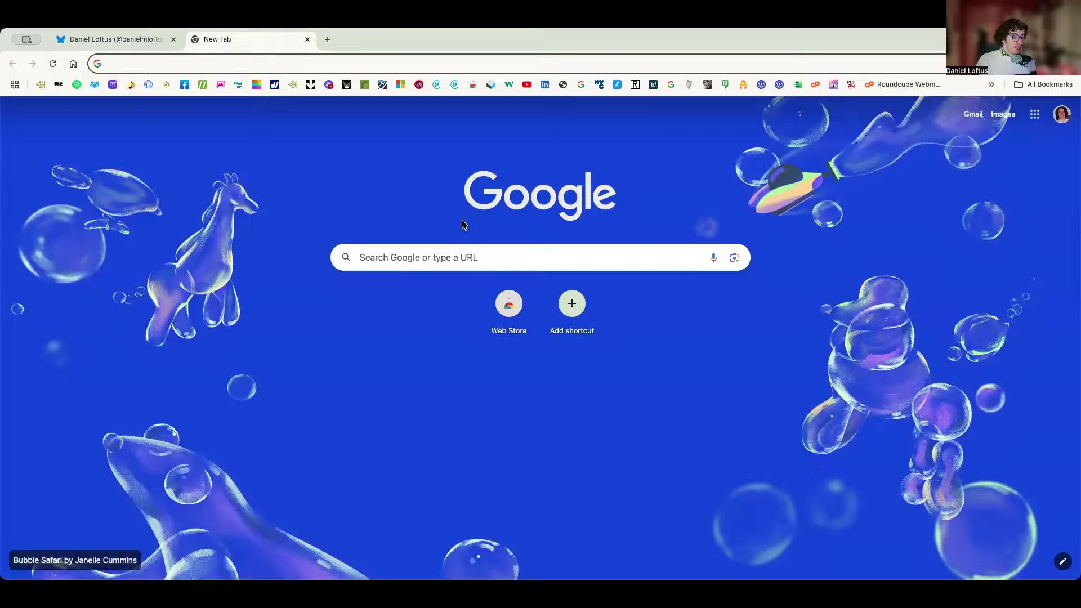
text(danie)
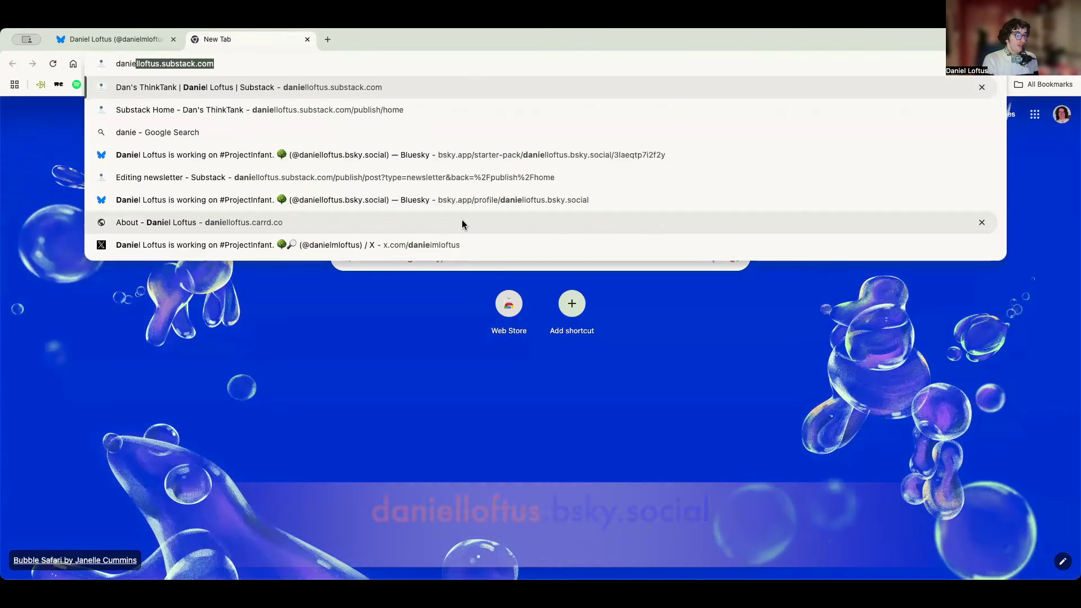
text(lloftus.)
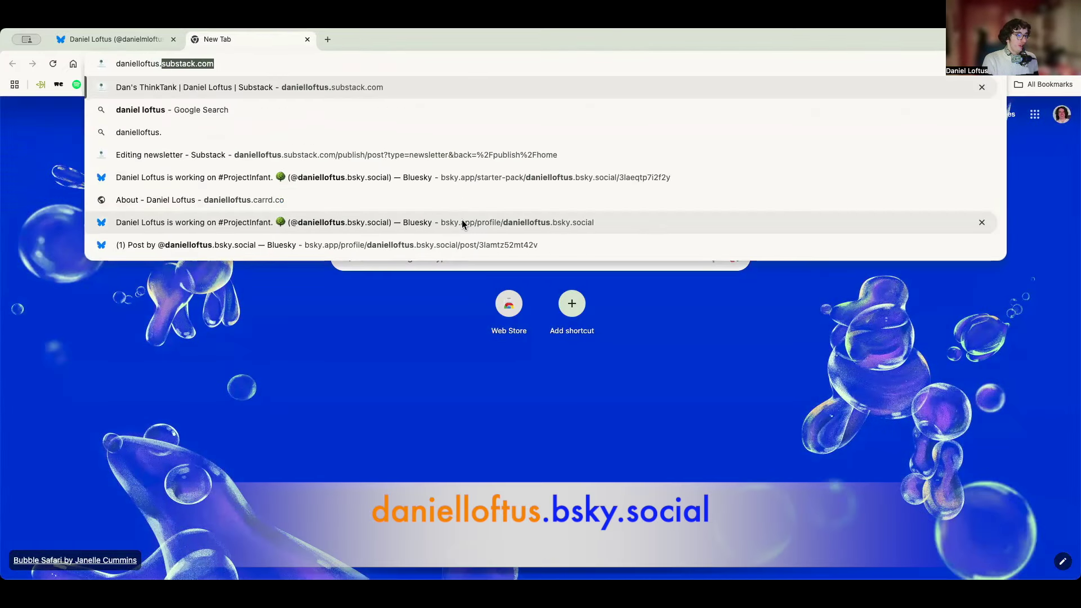
text(bs)
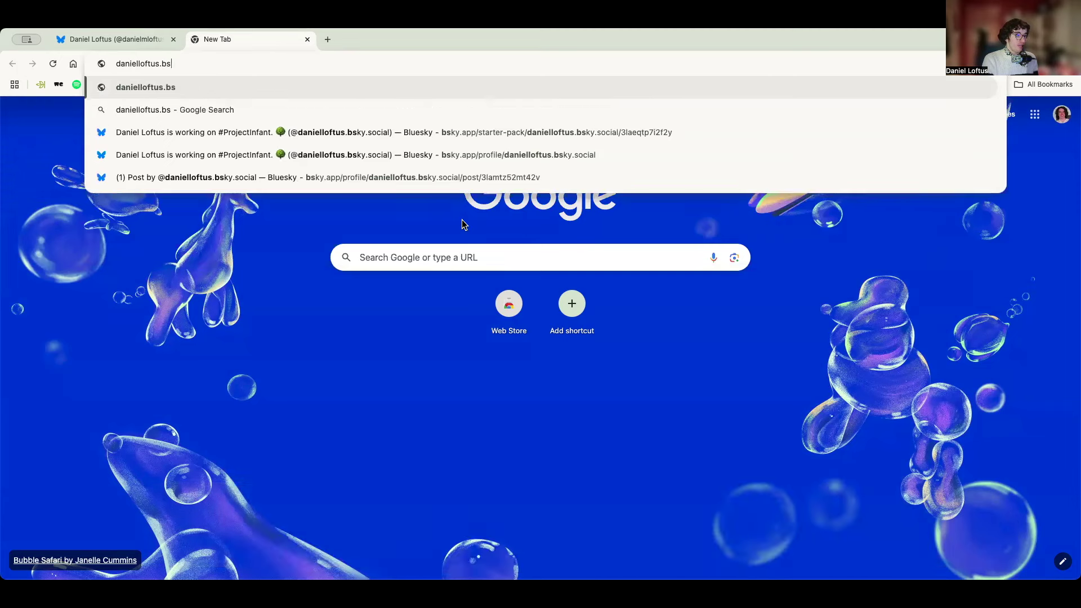
text(ky.social)
key(Return)
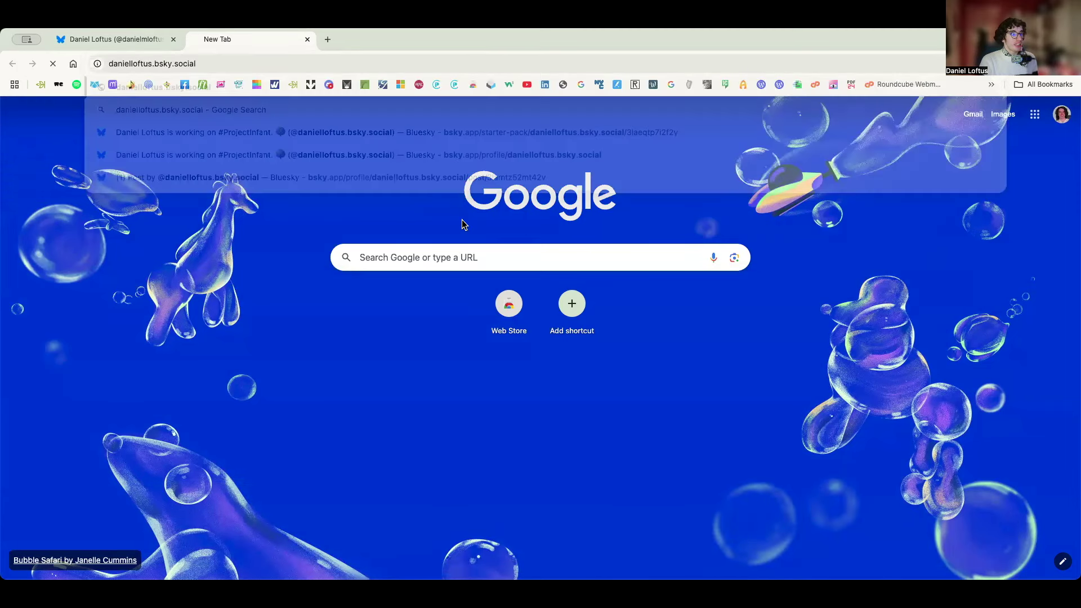
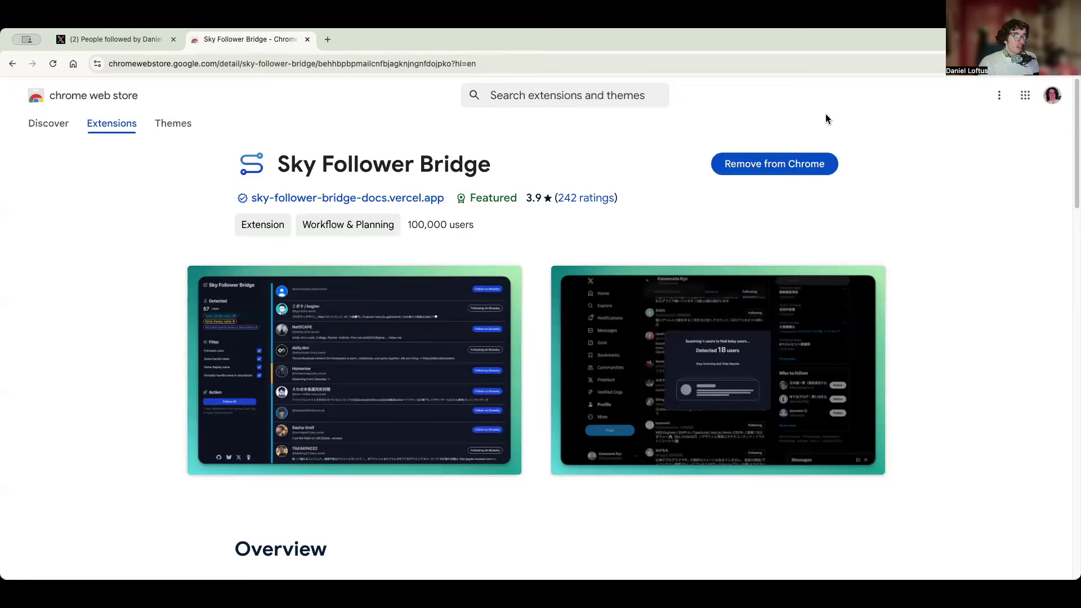
- Switch back to the X 'People followed by' tab showing the Following list
click(128, 41)
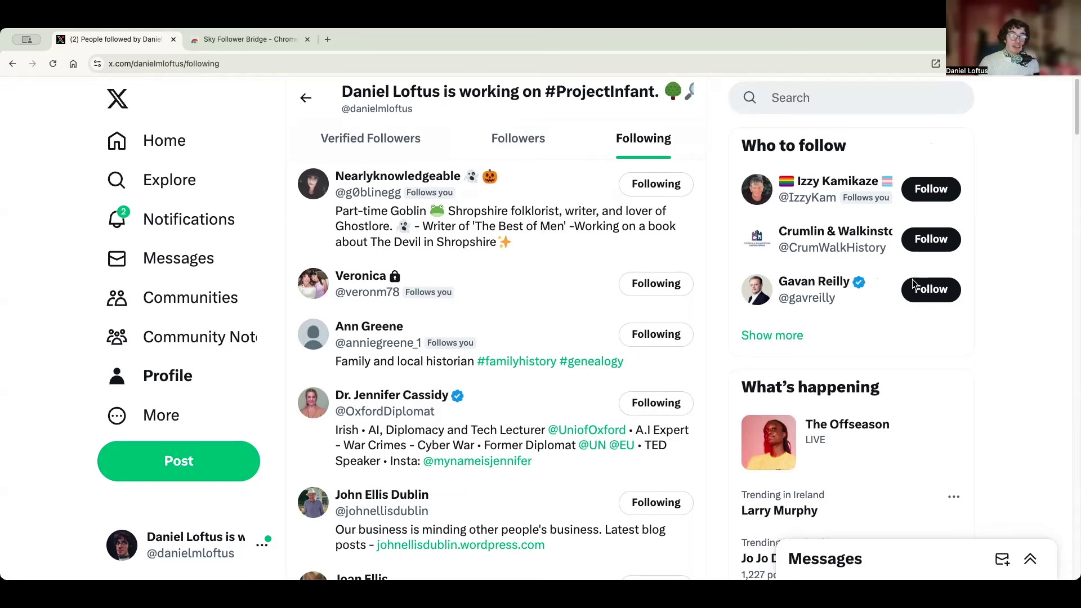
- Bring up the Sky Follower Bridge sign-in panel with Alt+Shift+B, then start a new browser tab
key(alt+shift+b)
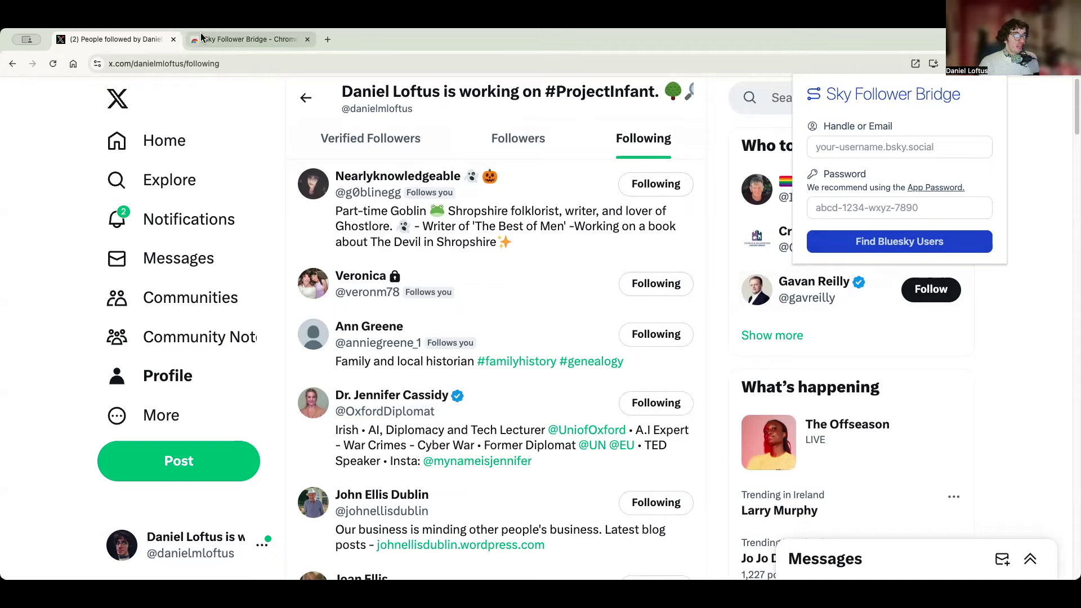
click(327, 40)
- Go to bsky.social, log in, and reach the App Passwords page in Settings
text(bs)
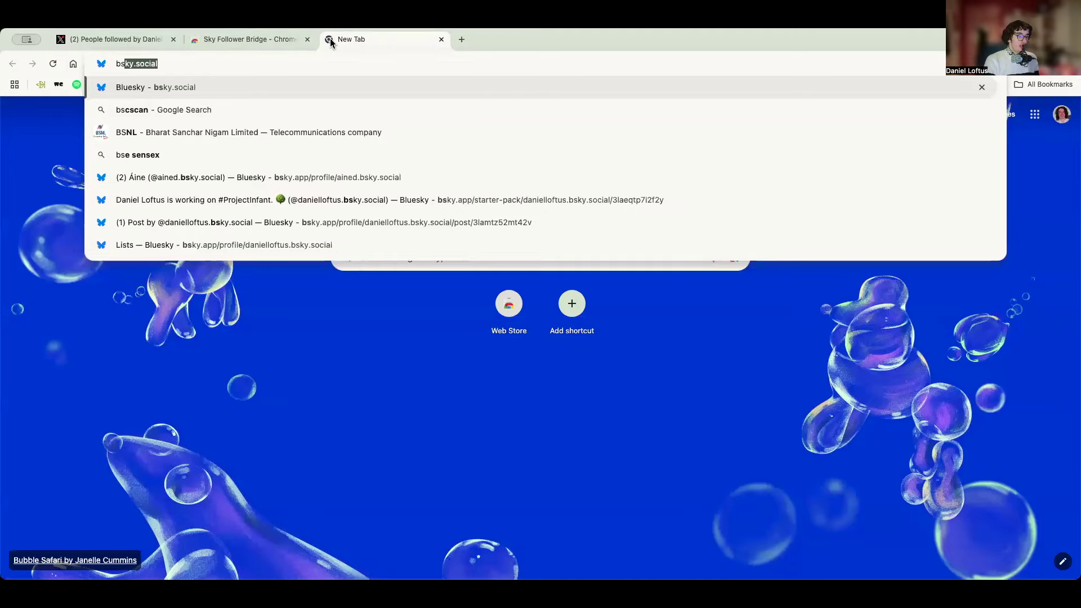
key(Return)
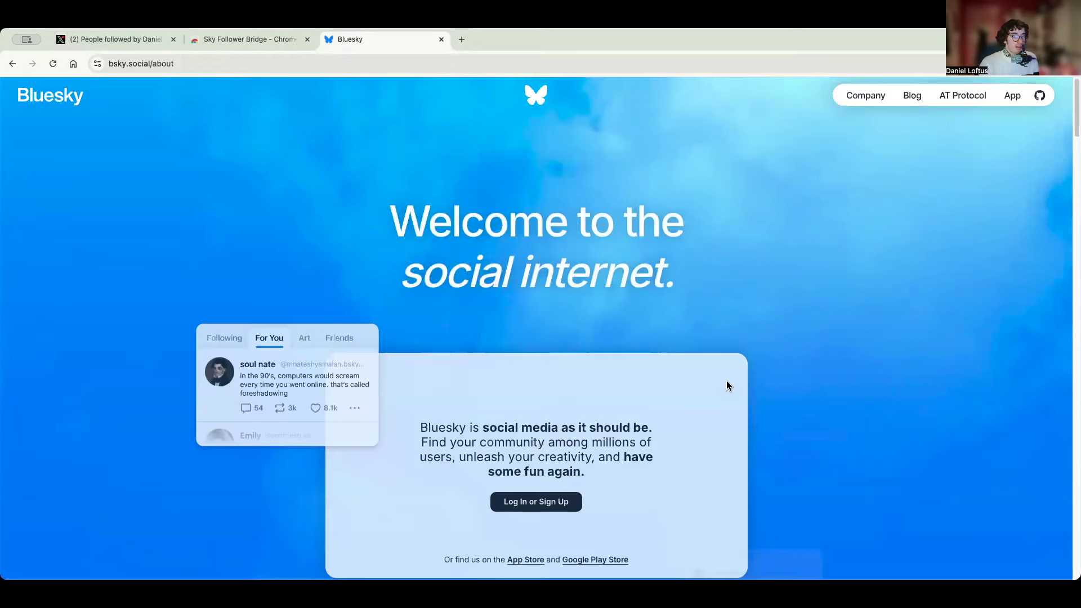
click(573, 493)
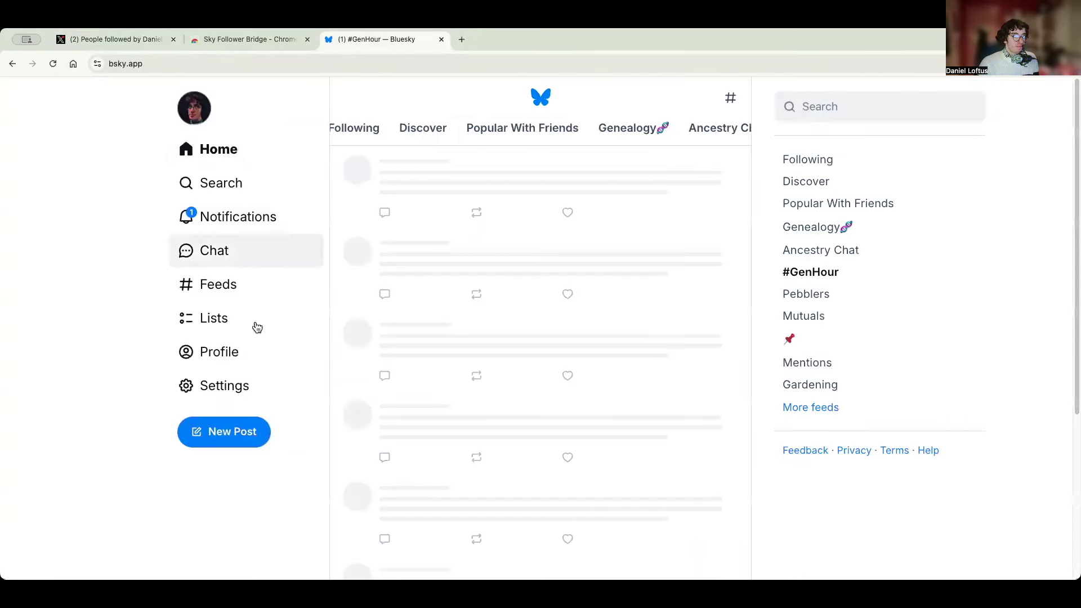
click(246, 383)
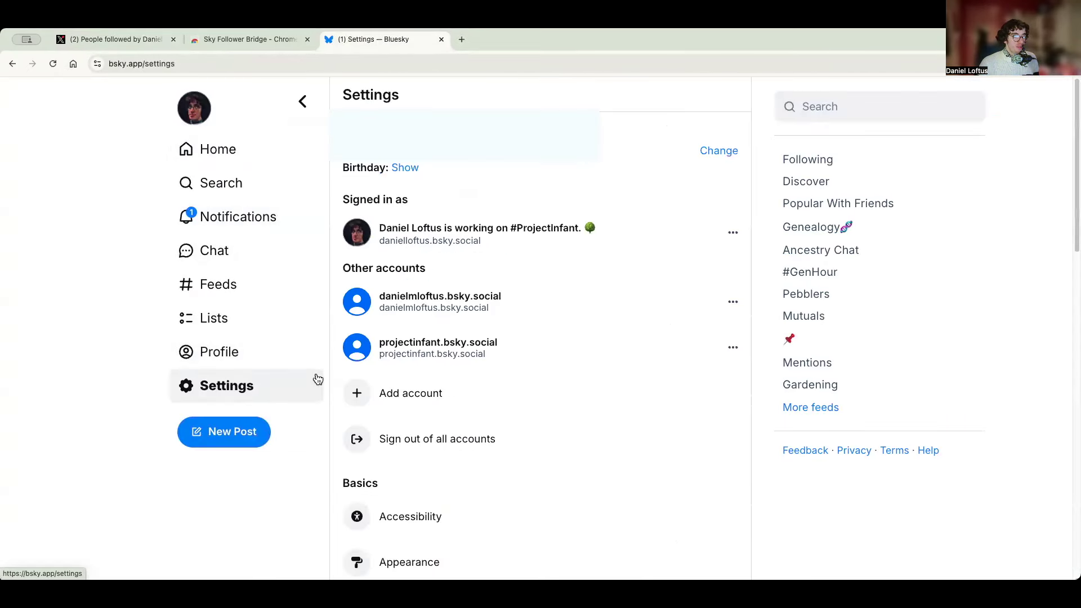
scroll(498, 406, down, 10)
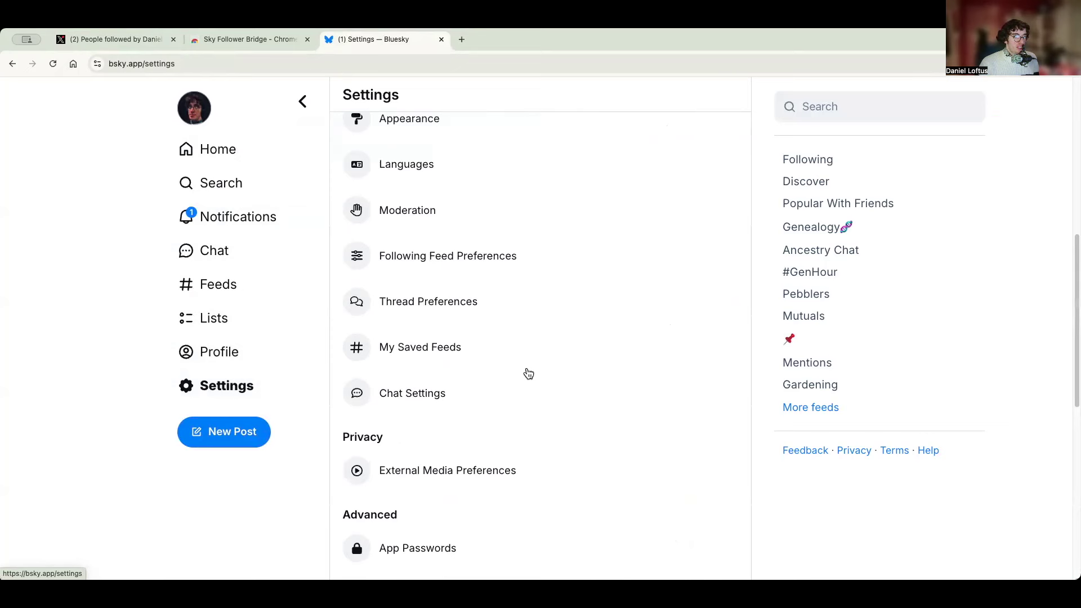
scroll(527, 374, down, 3)
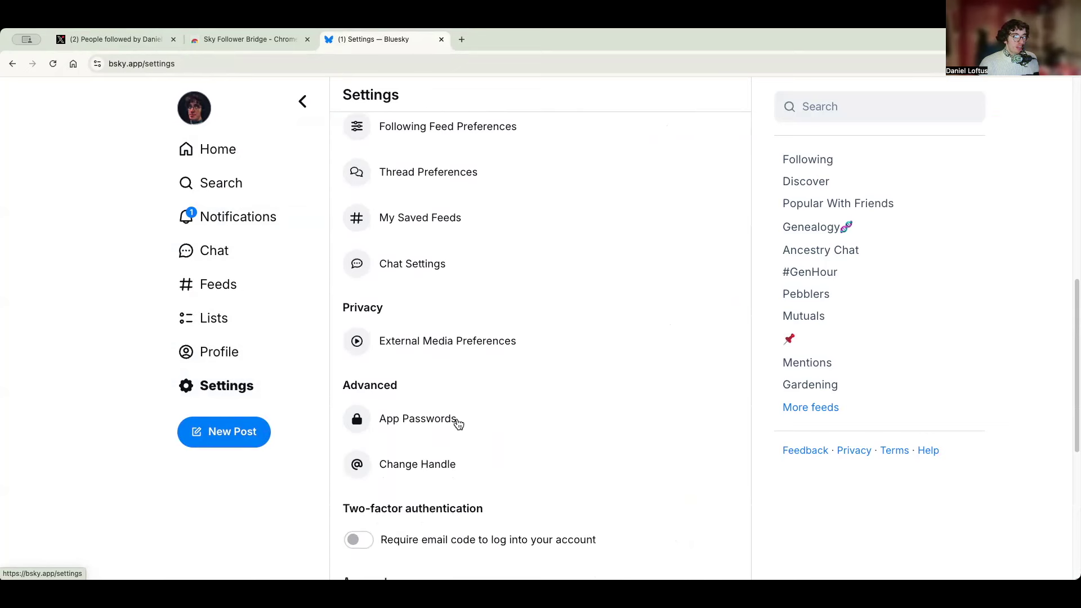
click(457, 422)
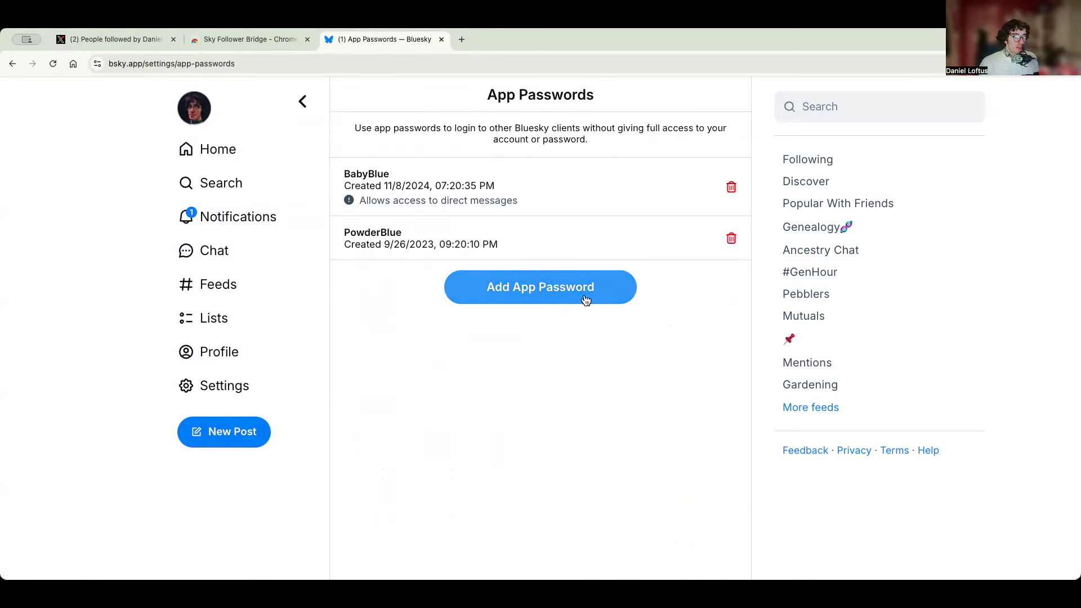
- Create the app password 'Blue', copy it, and return to the X tab
click(574, 299)
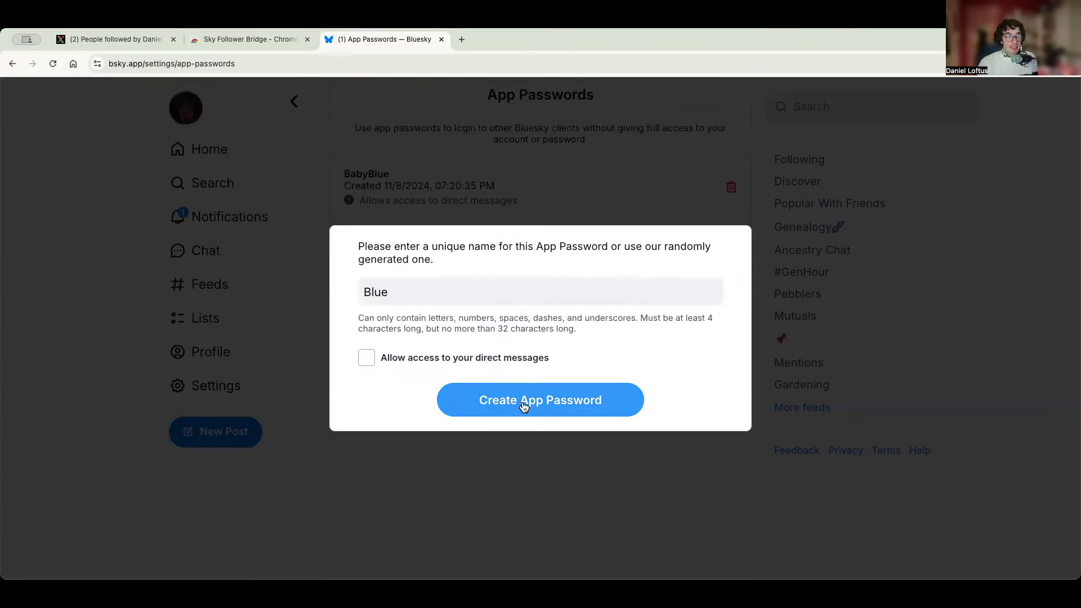
click(525, 405)
click(706, 305)
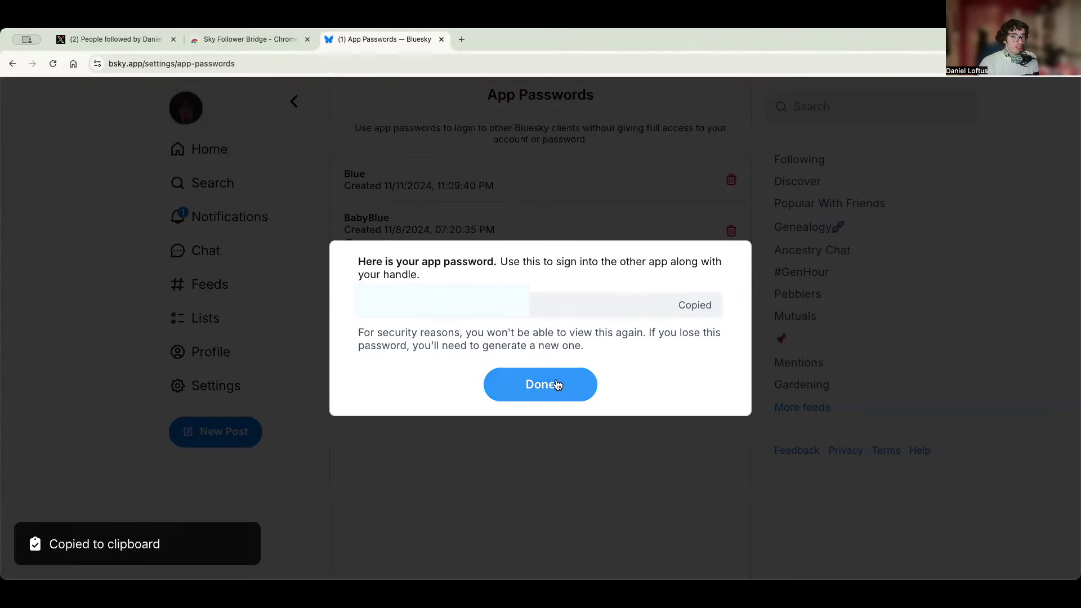
click(555, 382)
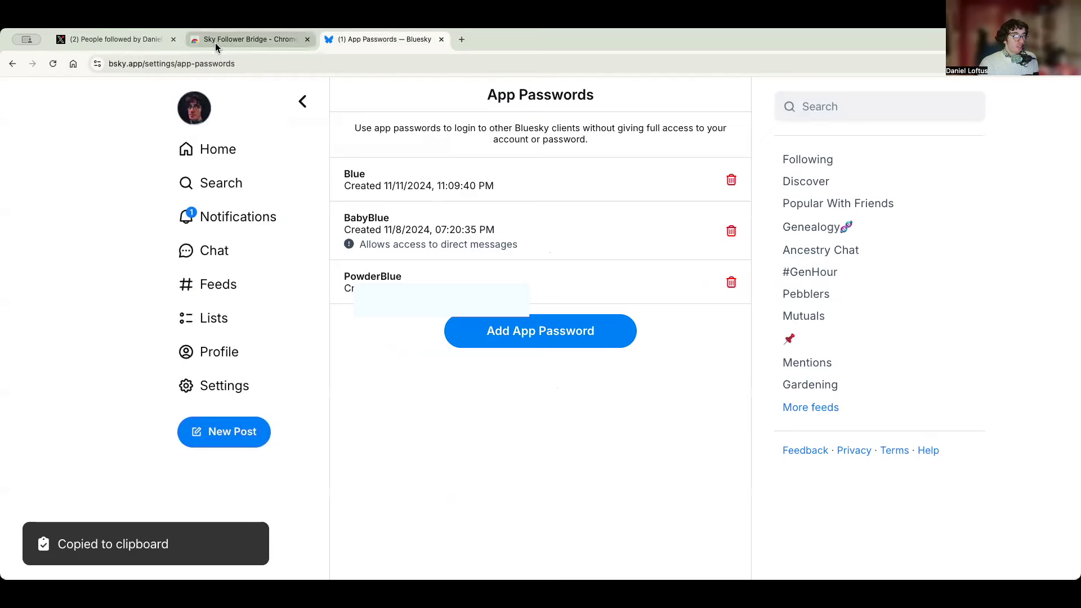
click(118, 37)
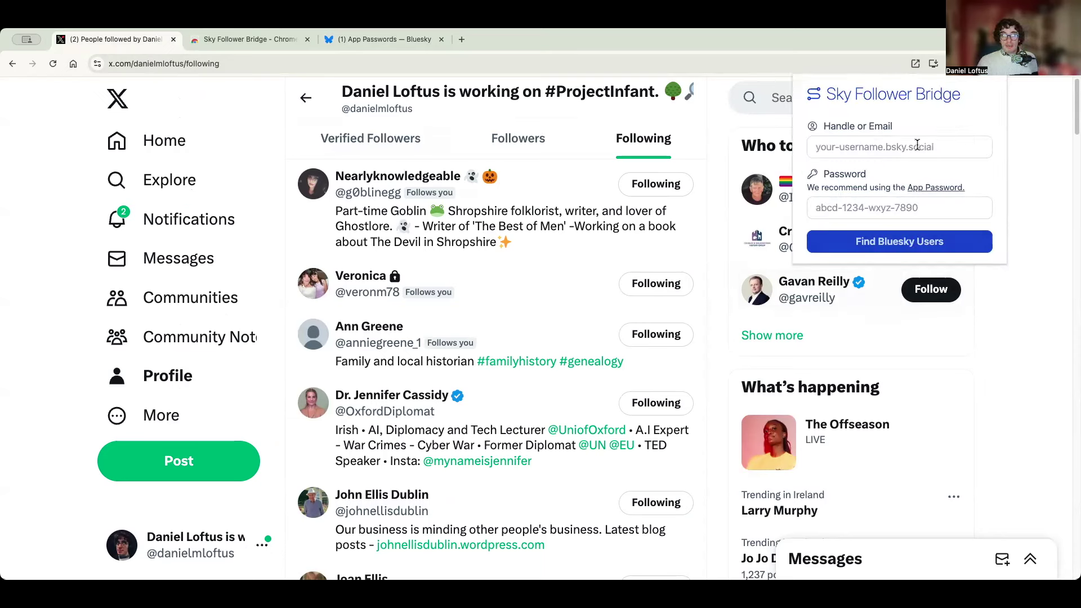
- Enter the Bluesky handle and paste the app password, then run Find Bluesky Users
text(danielloftus.bs)
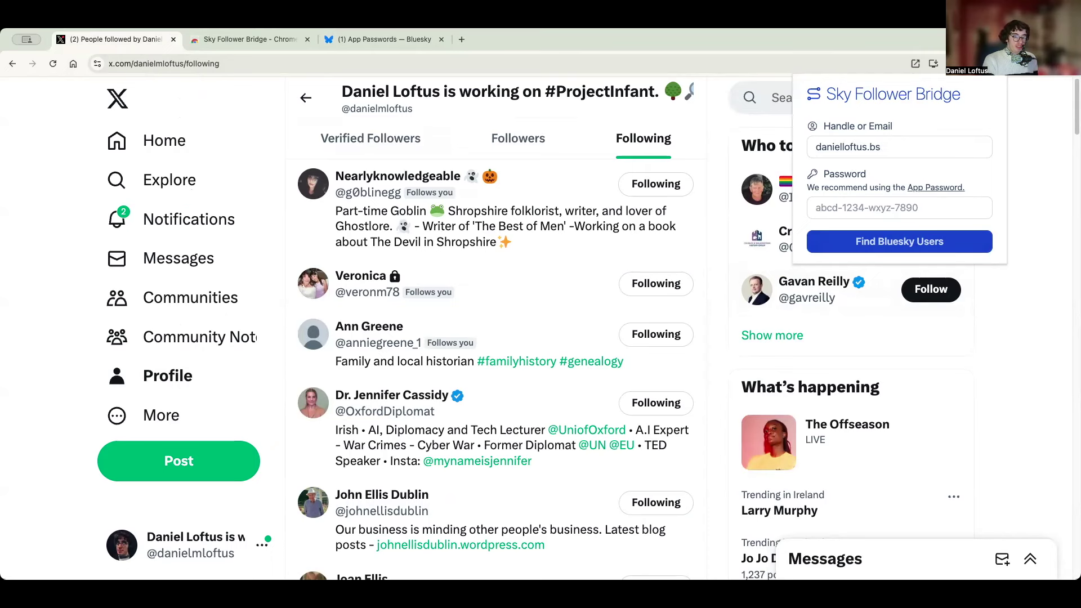
text(ky.socia)
click(878, 208)
key(super+v)
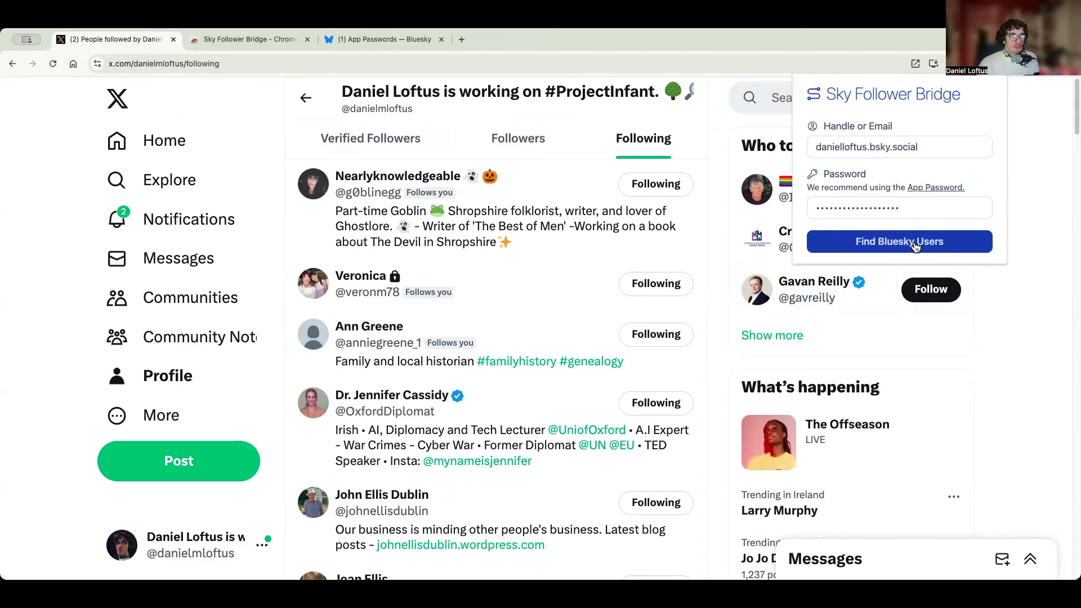
click(914, 244)
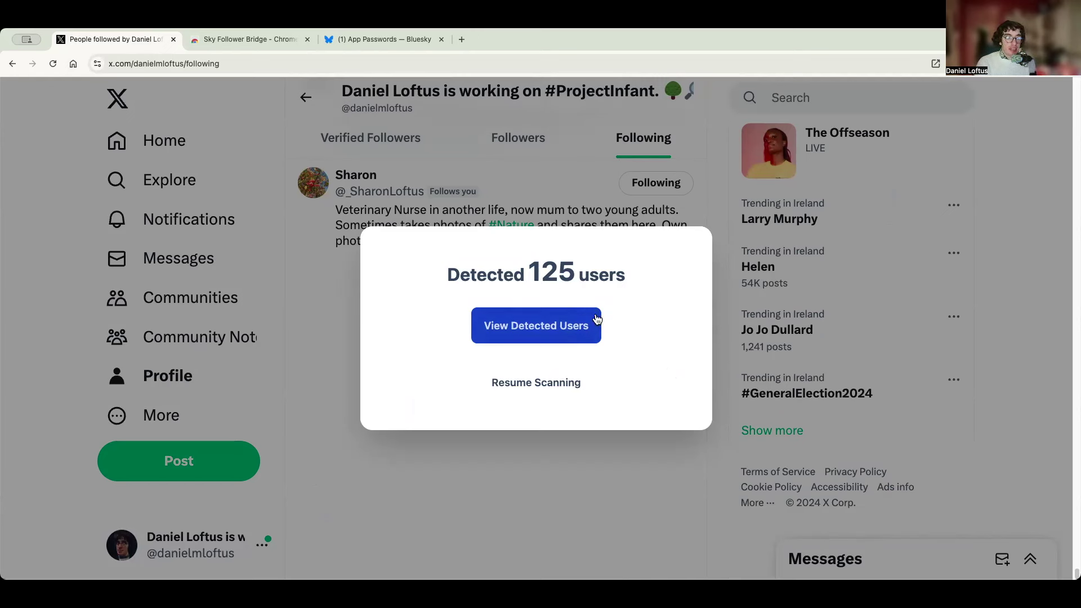
- Open the list of 125 detected Bluesky users and scroll down through the matched accounts
click(571, 340)
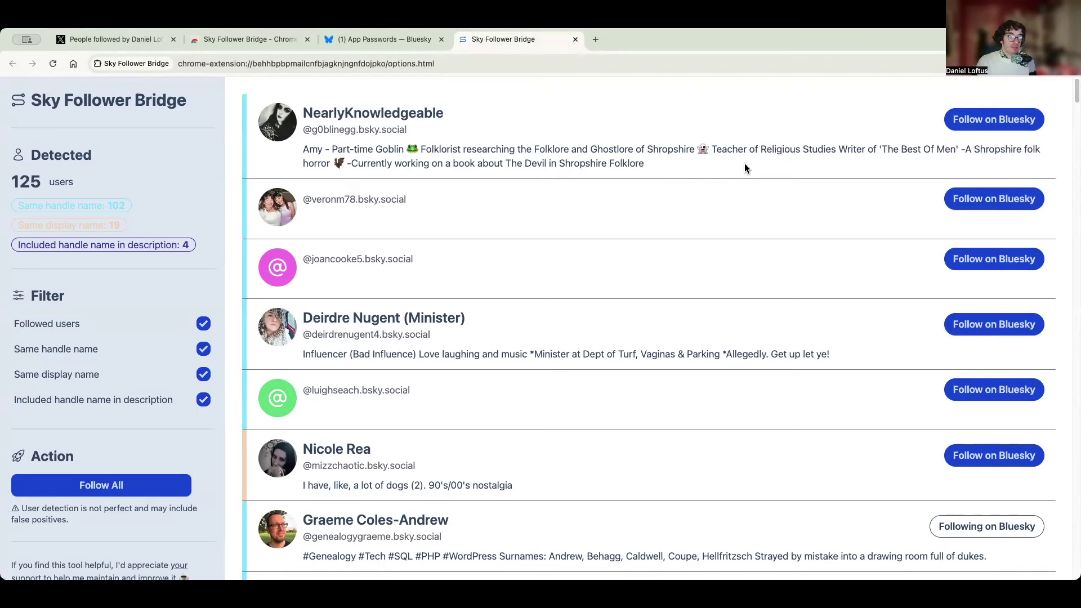
scroll(745, 164, down, 6)
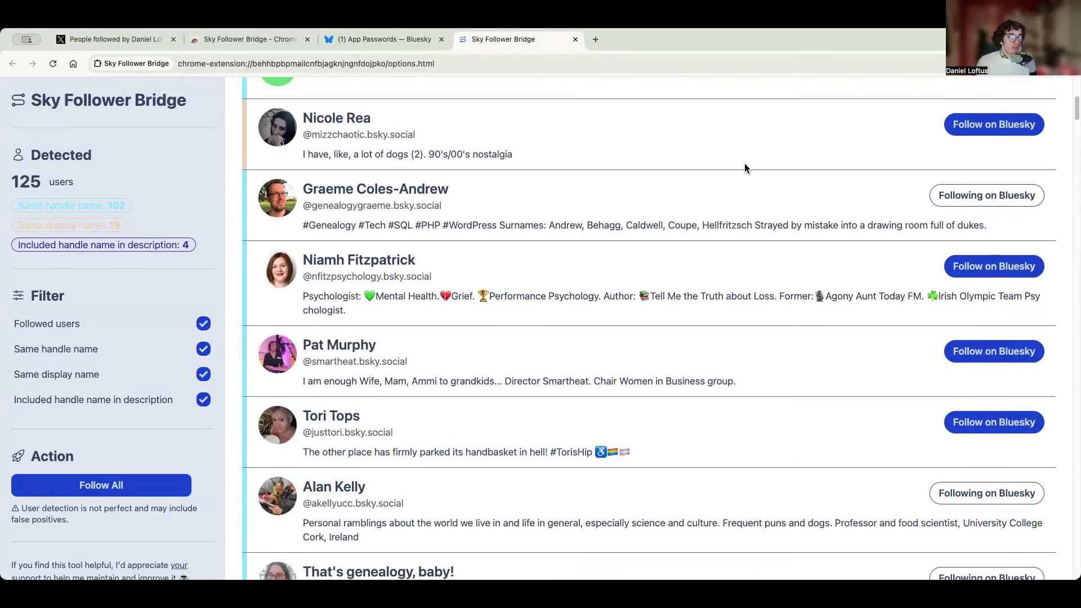
scroll(745, 168, down, 5)
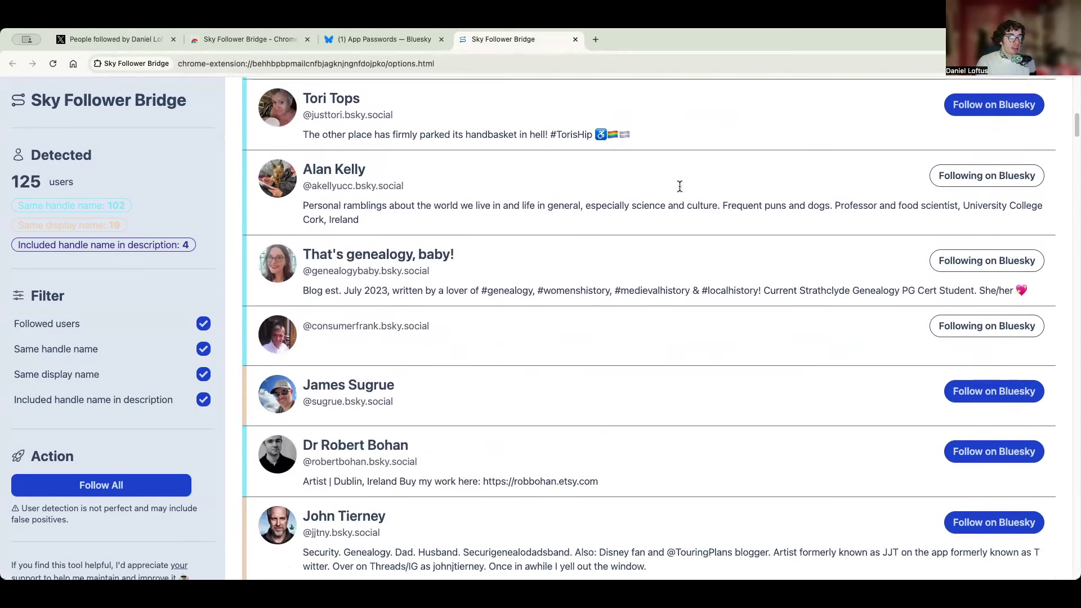
scroll(43, 206, down, 1)
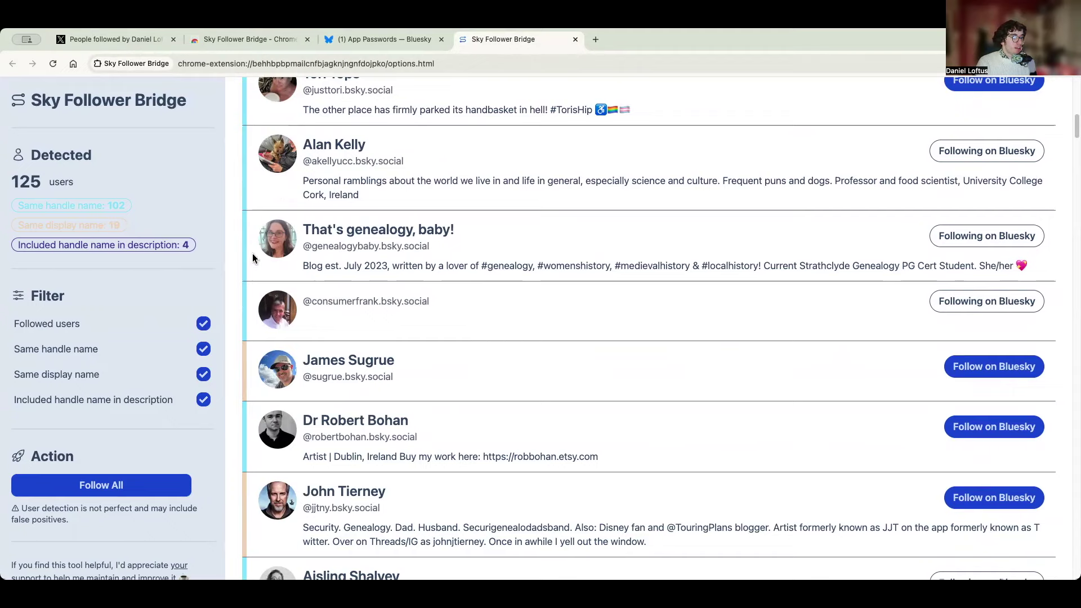
scroll(462, 280, down, 10)
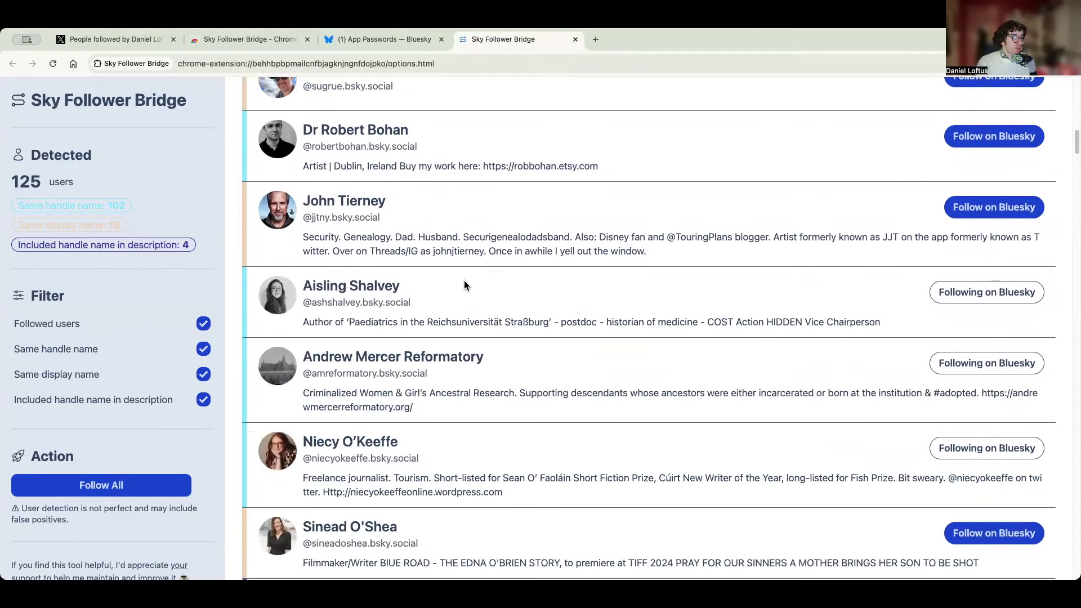
scroll(464, 282, down, 5)
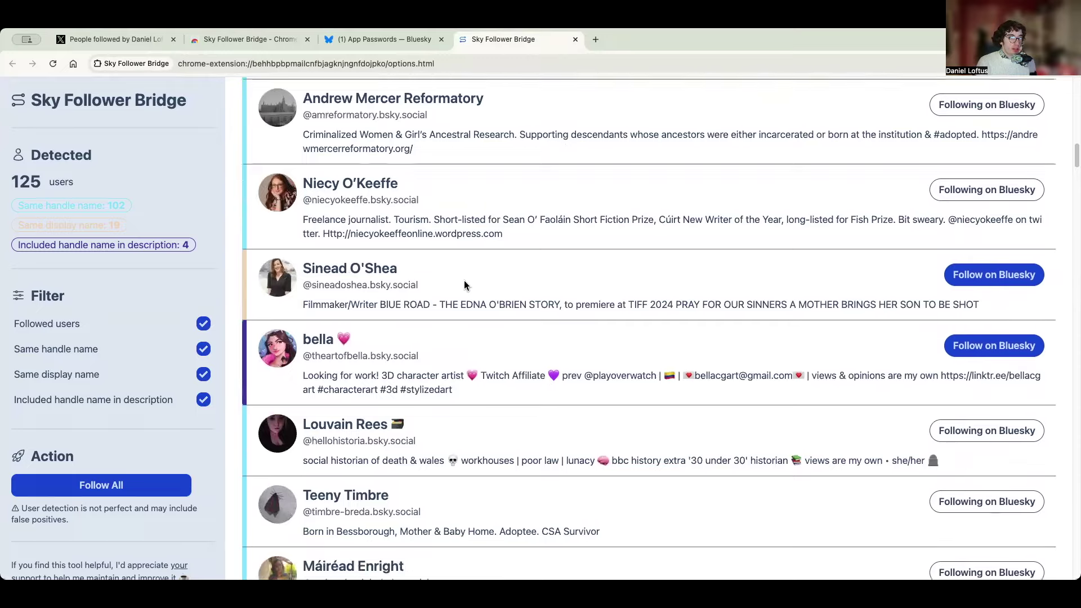
scroll(465, 283, down, 10)
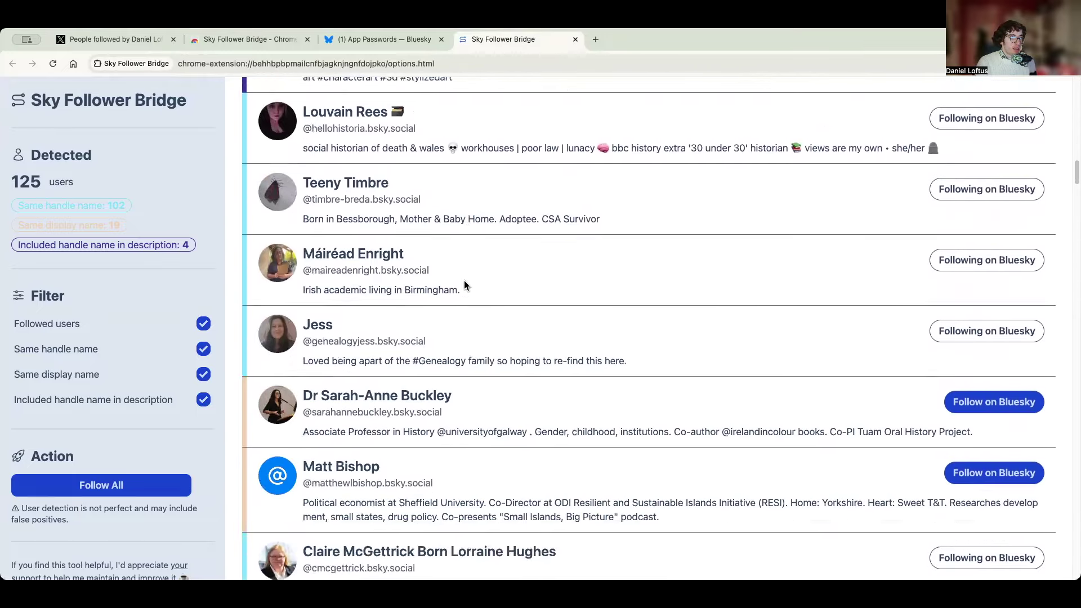
scroll(465, 285, down, 17)
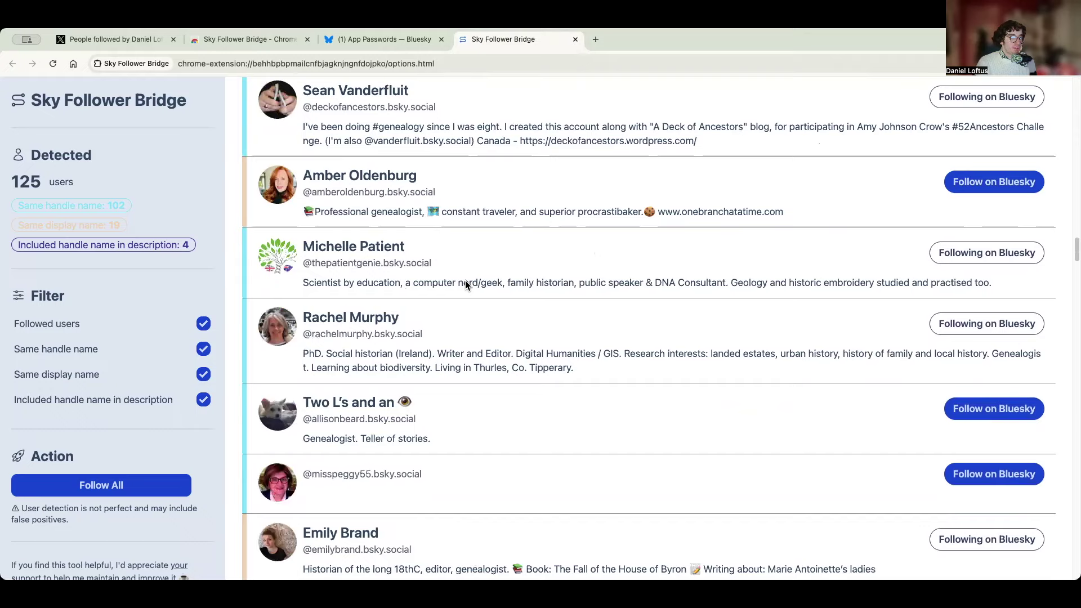
scroll(465, 285, down, 12)
scroll(466, 284, down, 6)
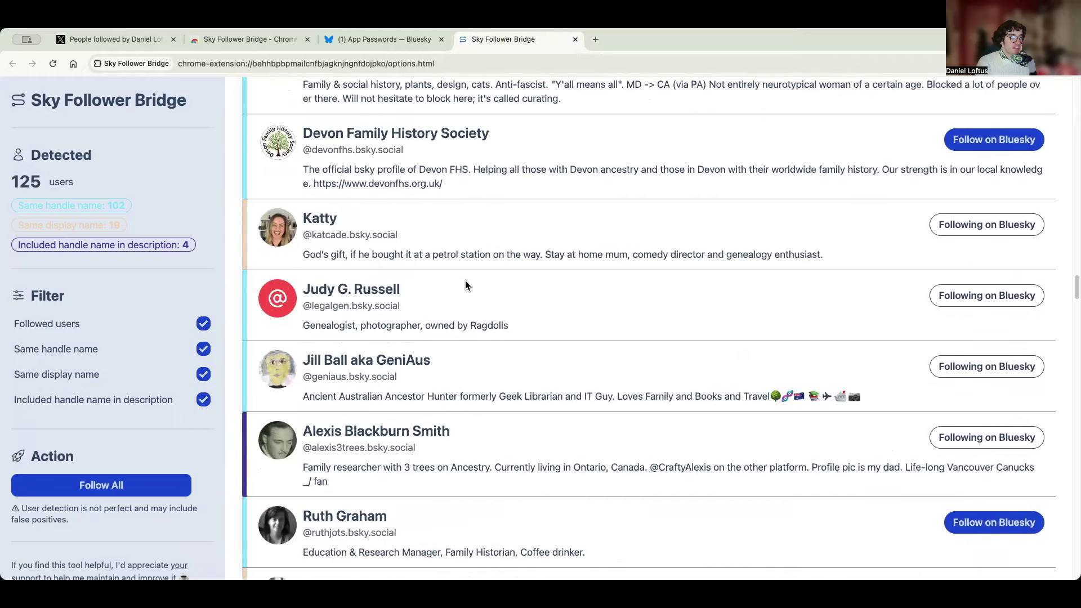
scroll(465, 280, down, 7)
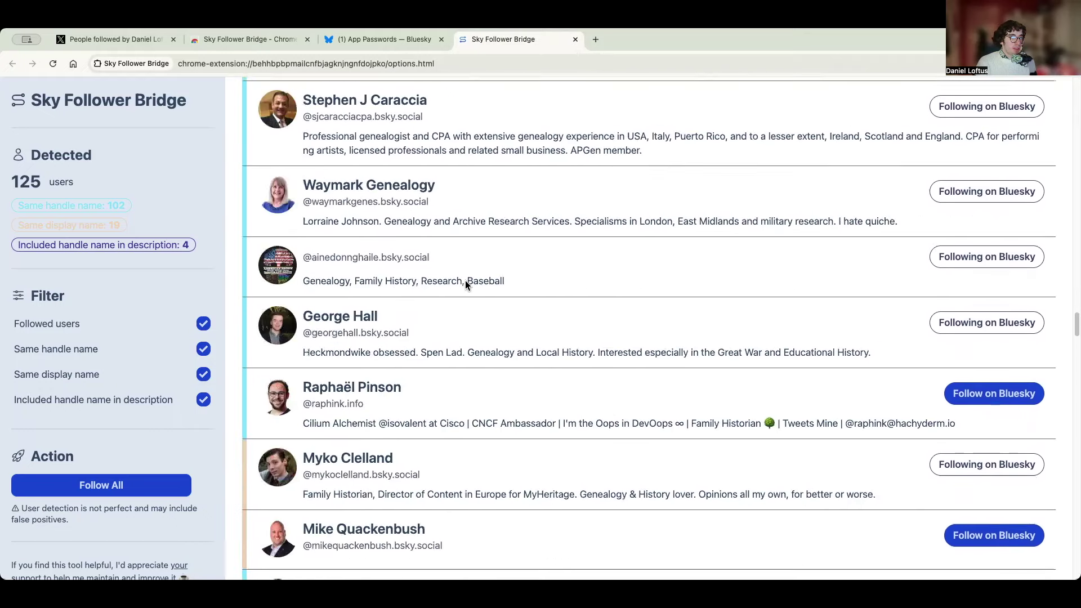
scroll(466, 281, down, 5)
scroll(465, 286, down, 6)
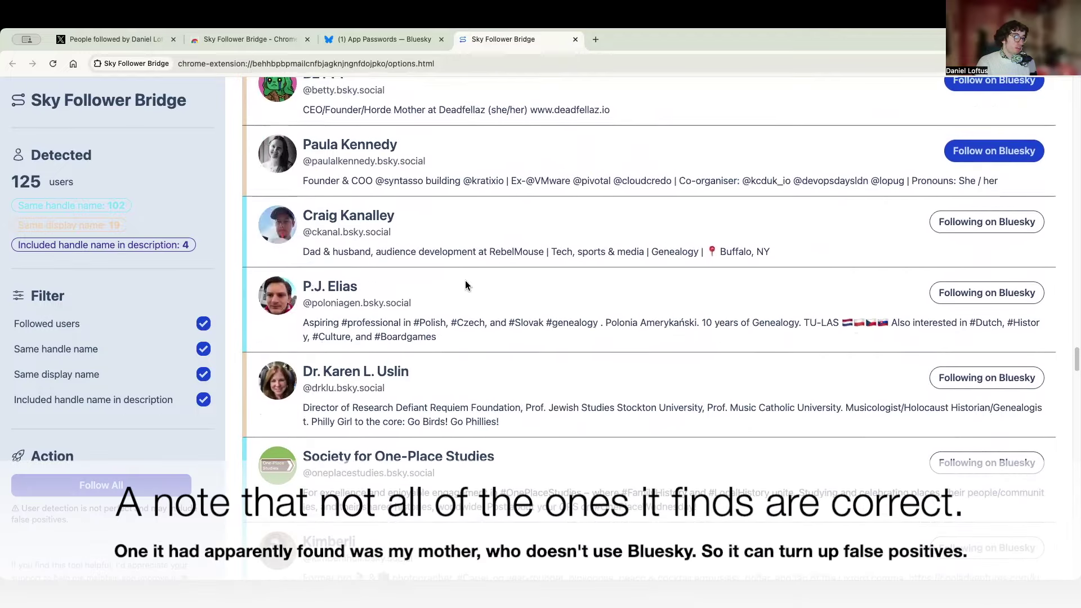
scroll(465, 281, down, 7)
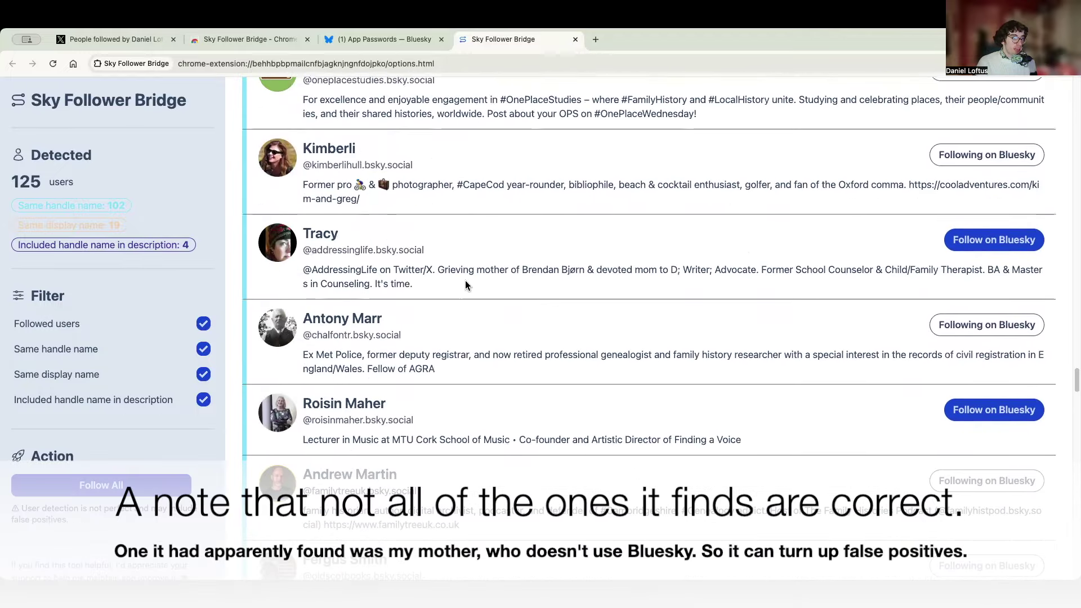
scroll(466, 280, down, 7)
scroll(502, 279, down, 6)
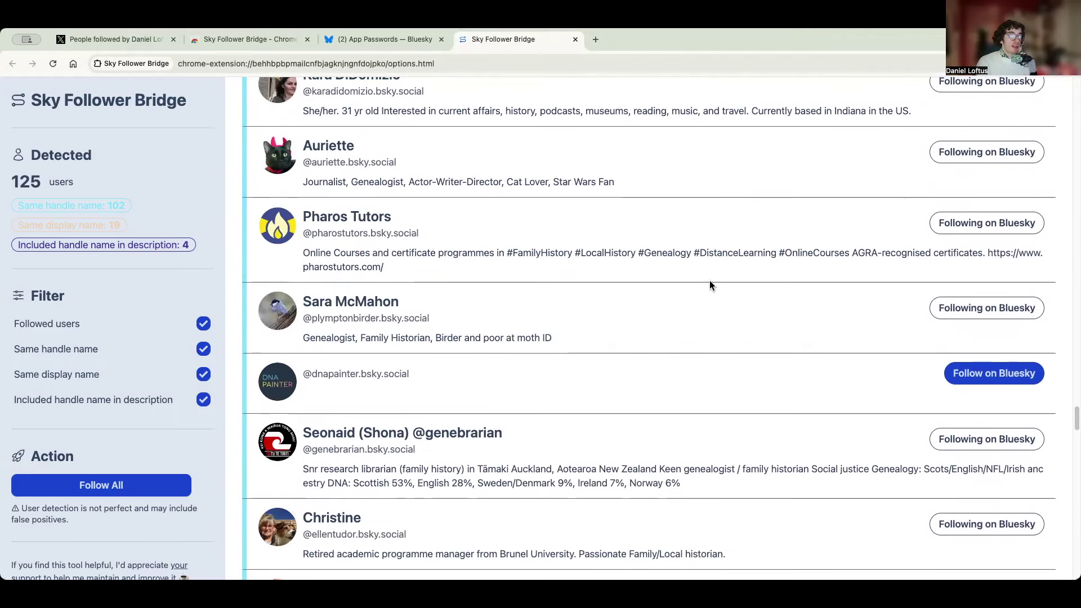
scroll(710, 280, down, 3)
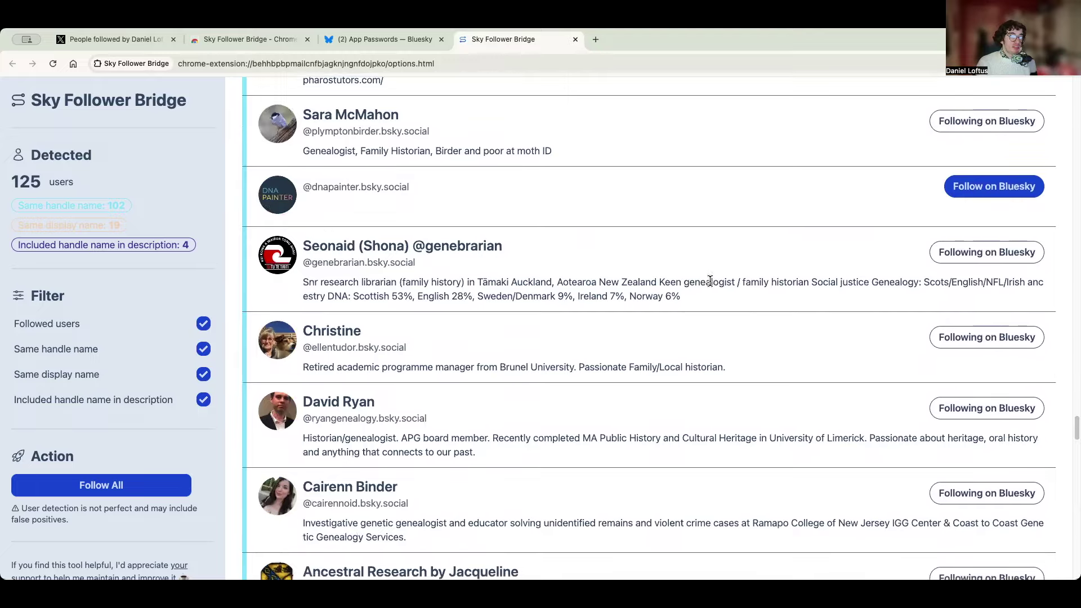
scroll(710, 282, down, 2)
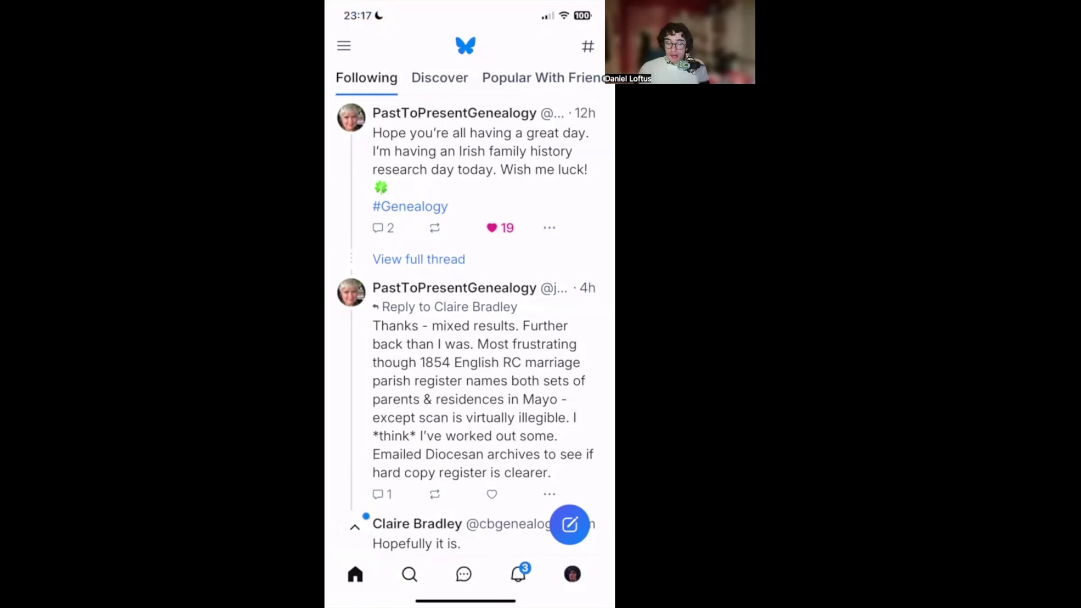
click(344, 46)
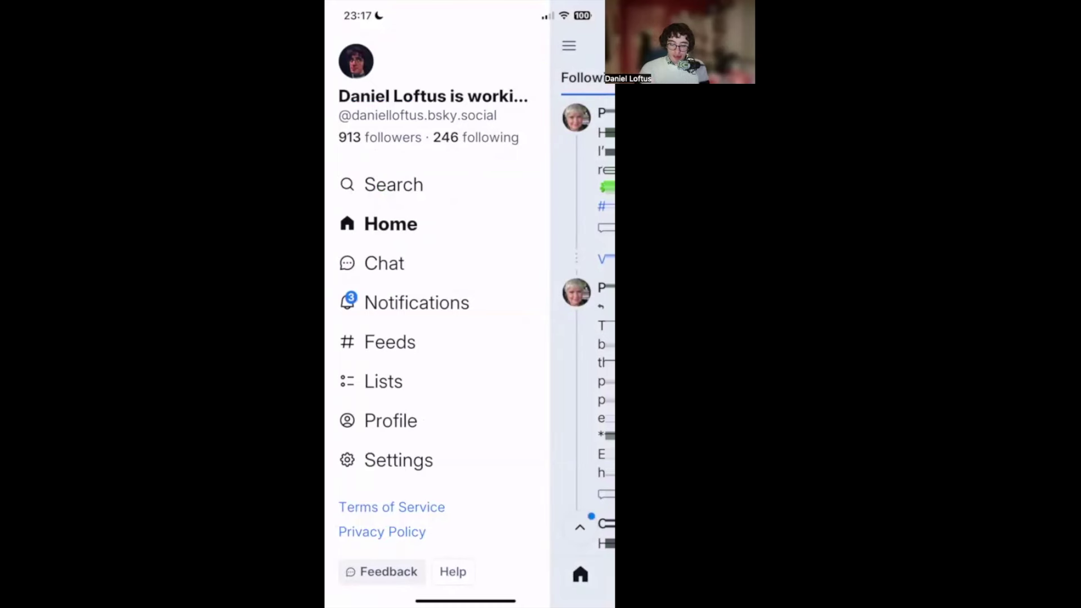
click(582, 338)
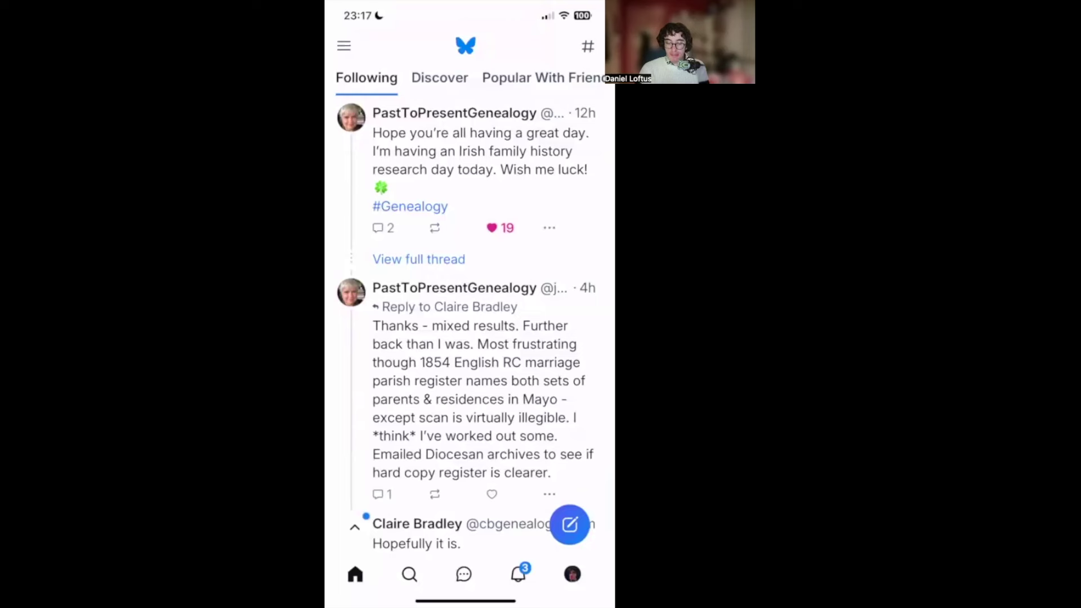
click(588, 46)
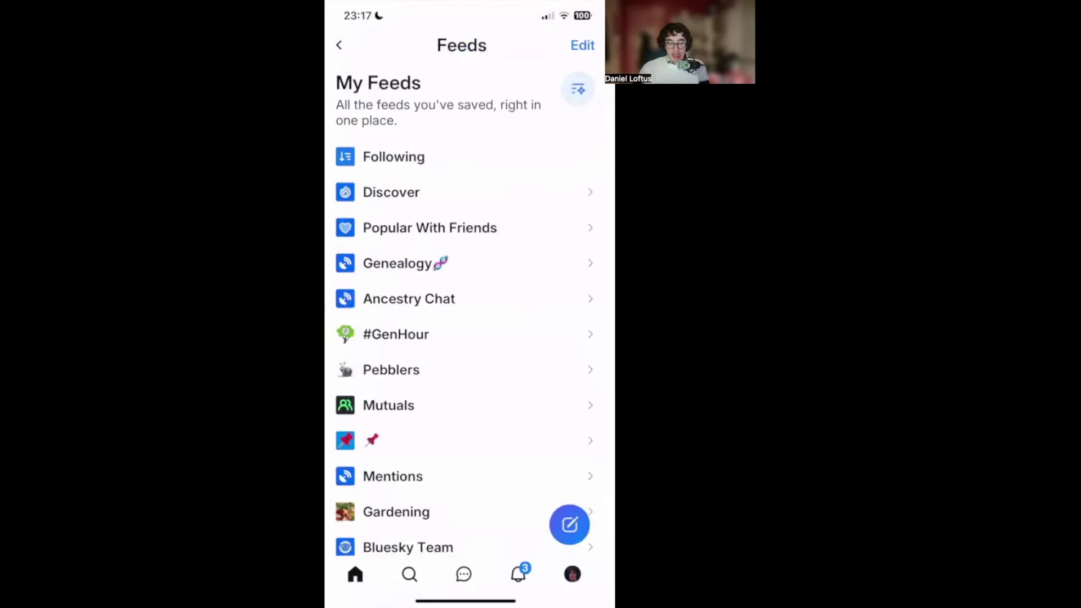
scroll(465, 316, down, 5)
scroll(466, 315, up, 5)
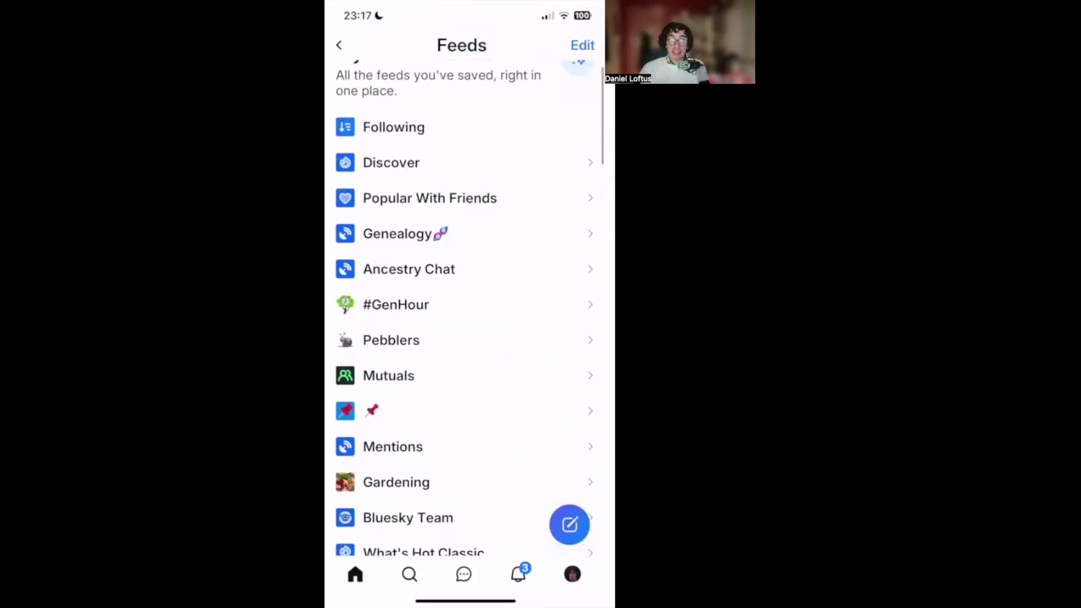
drag(333, 375, 563, 375)
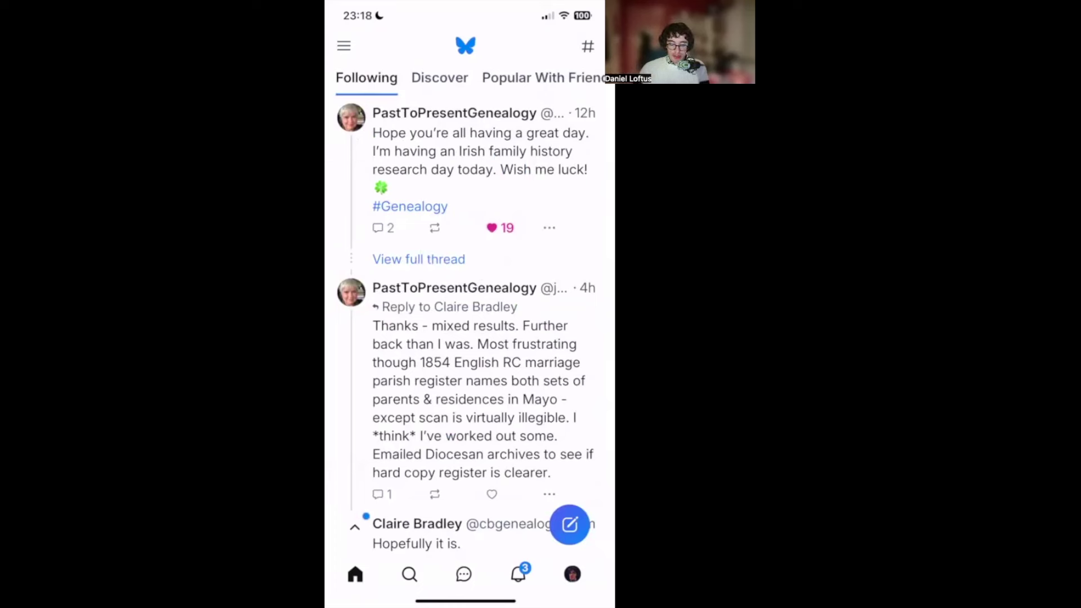
- Visit the profile page, then launch Graysky 1.6.0 from its App Store page
click(572, 575)
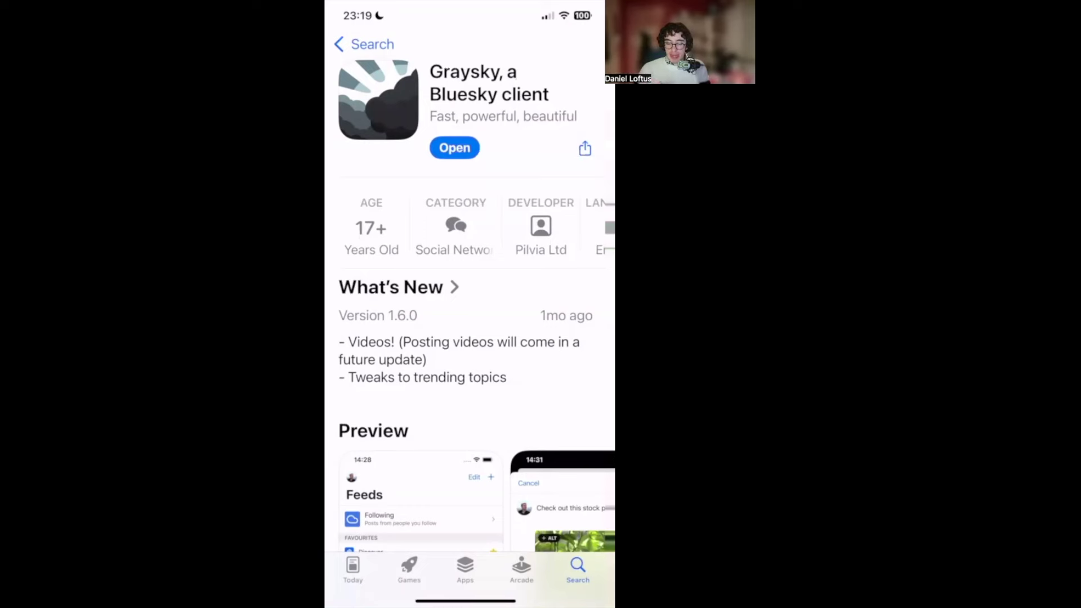
click(454, 147)
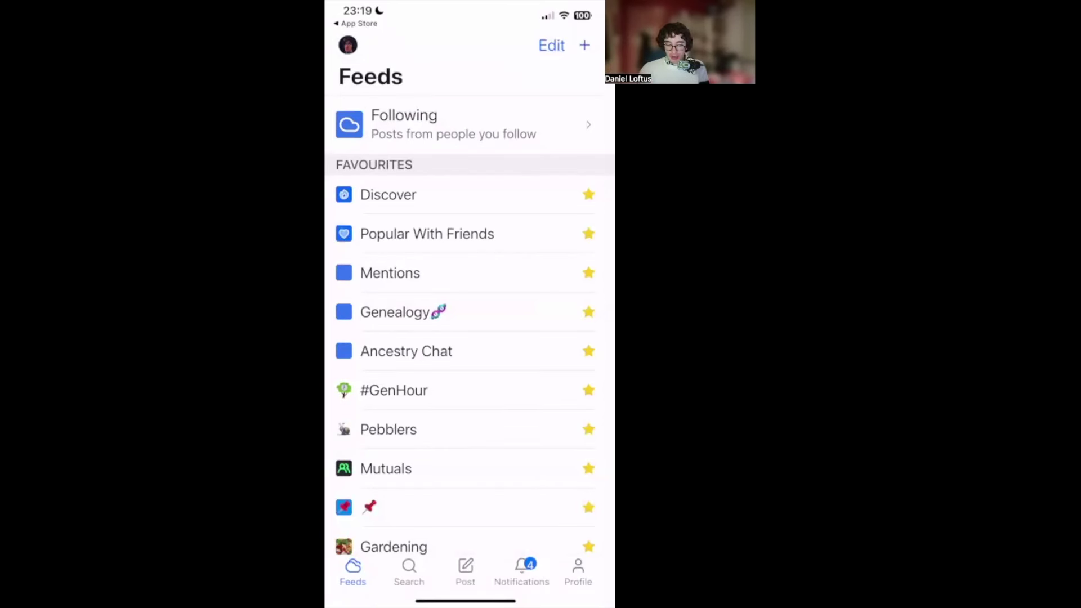
- View the Following and #GenHour feeds in Graysky, then the account's own profile
click(453, 125)
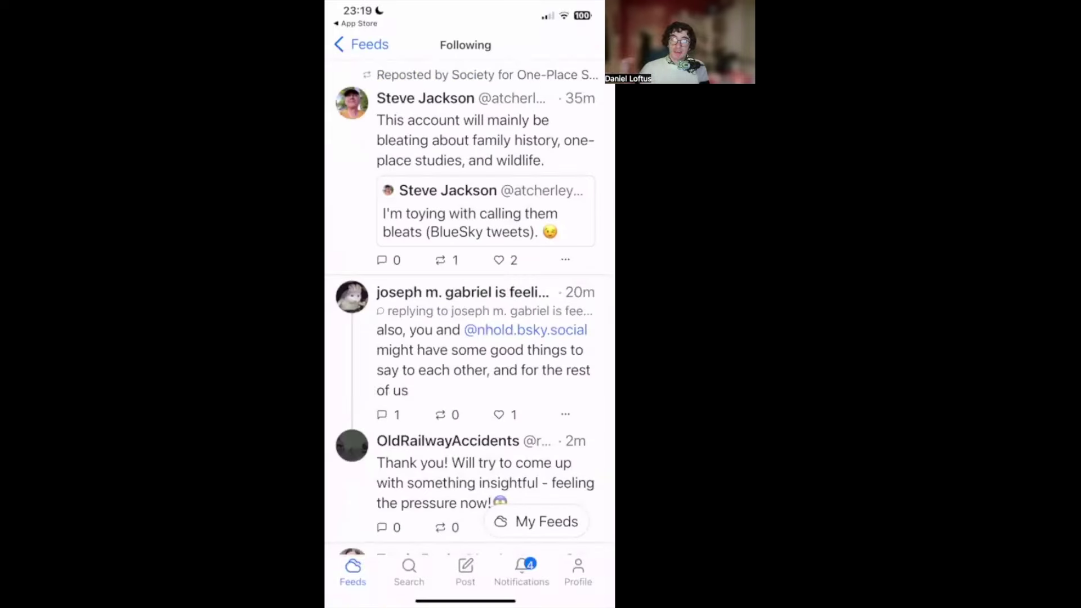
click(361, 44)
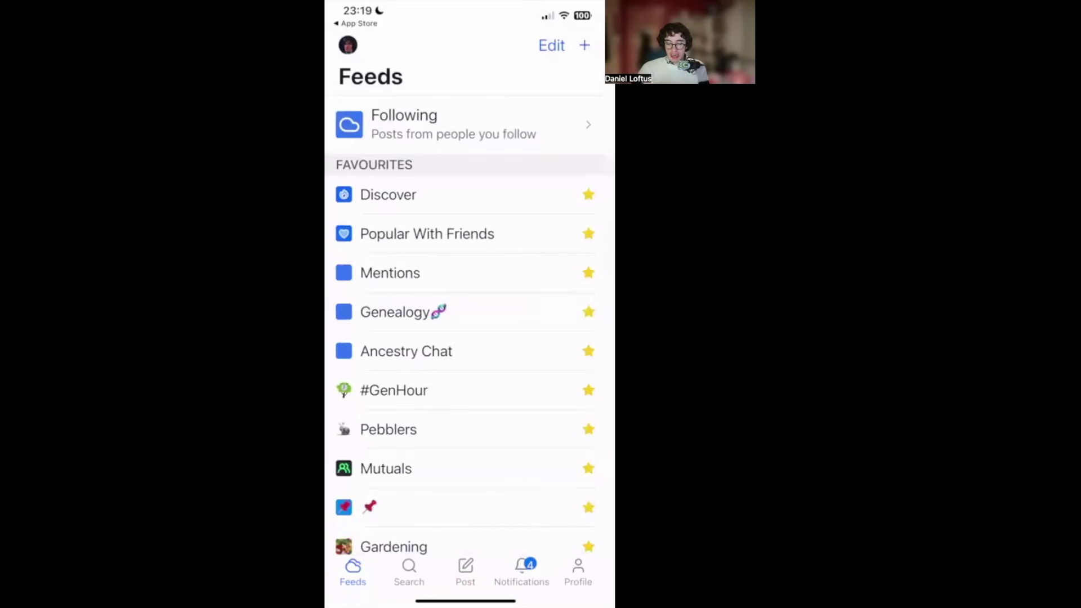
scroll(470, 304, down, 5)
scroll(469, 304, up, 3)
click(394, 313)
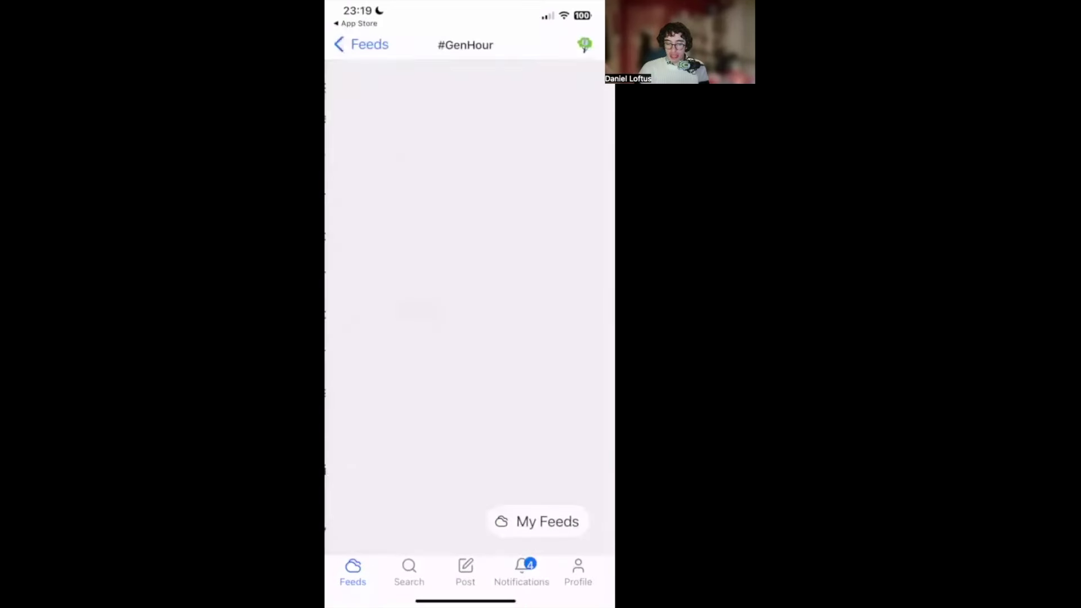
click(361, 44)
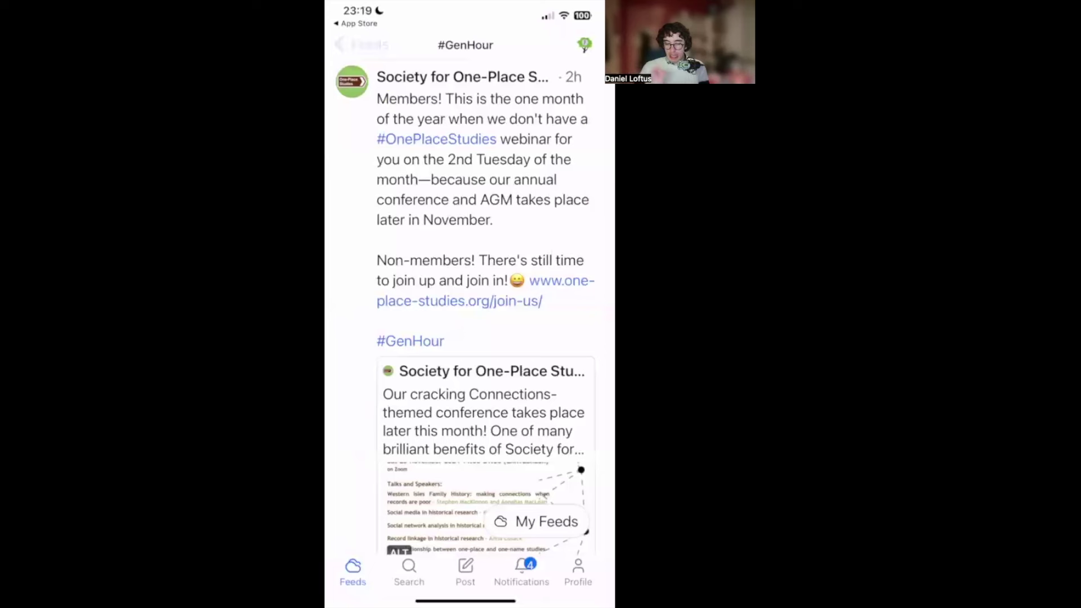
click(578, 572)
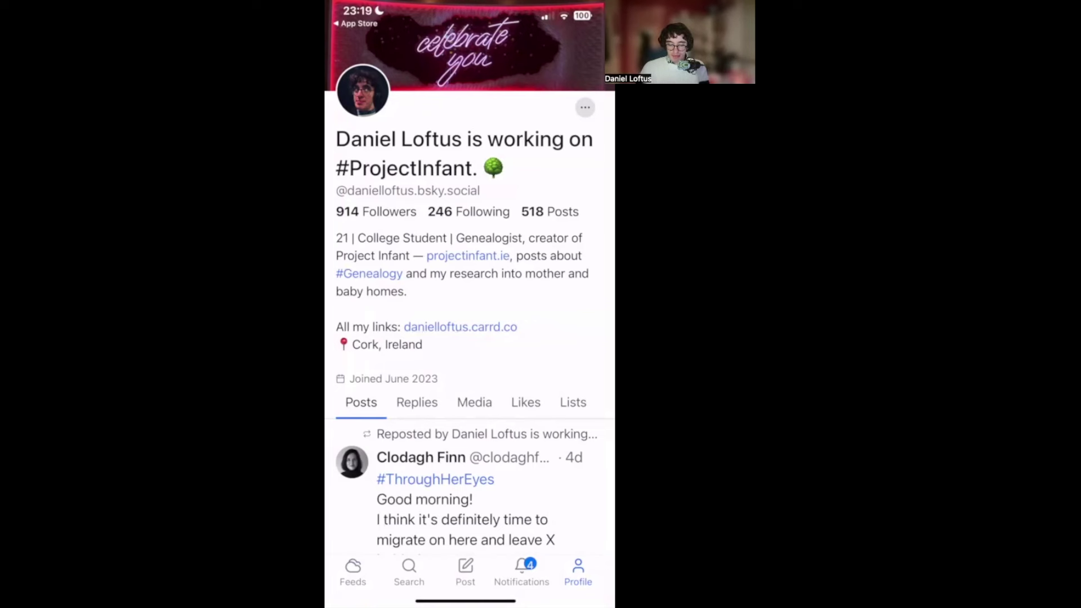
- Start a Graysky post, review English language and reply controls, and type 'Hi!'
click(409, 572)
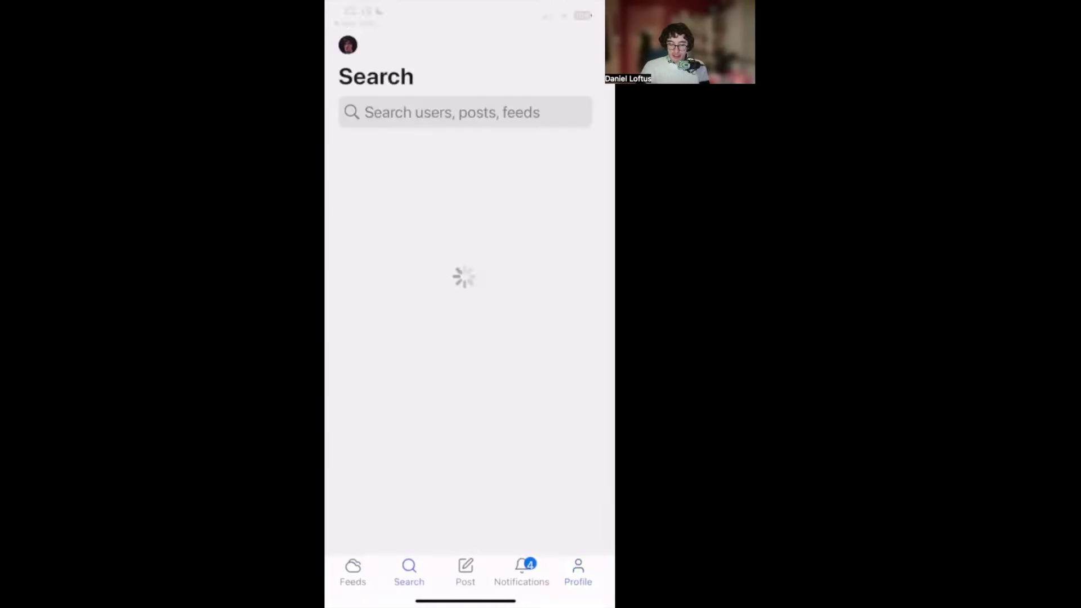
click(465, 572)
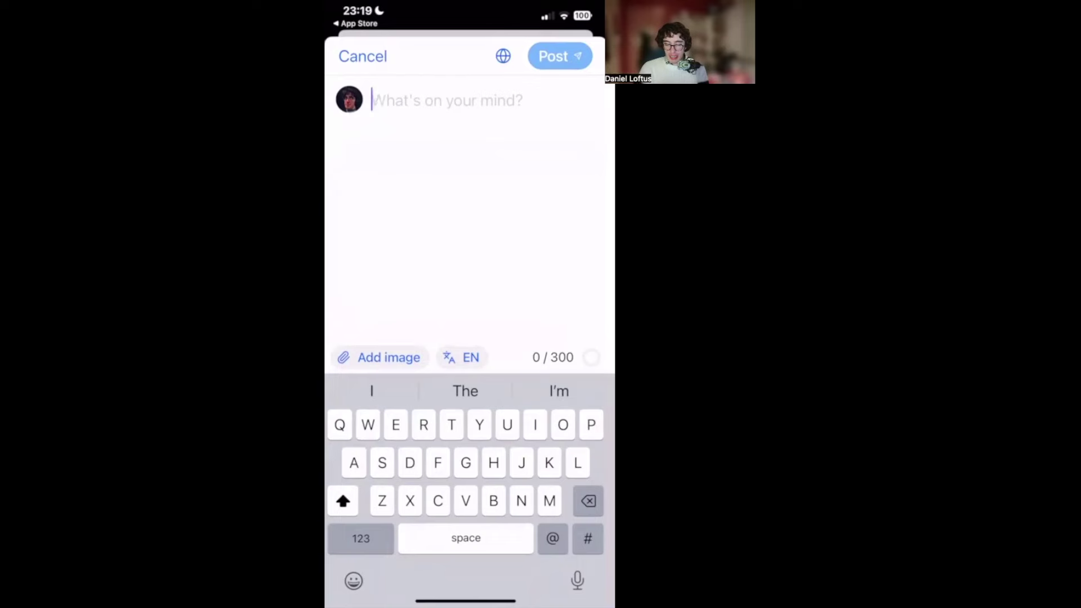
click(461, 358)
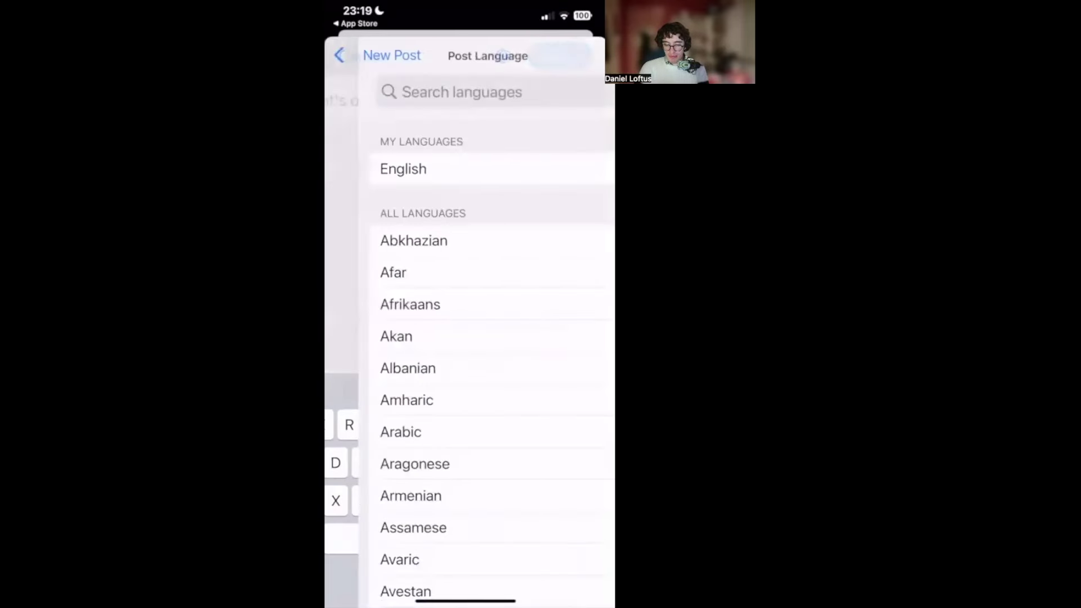
click(372, 56)
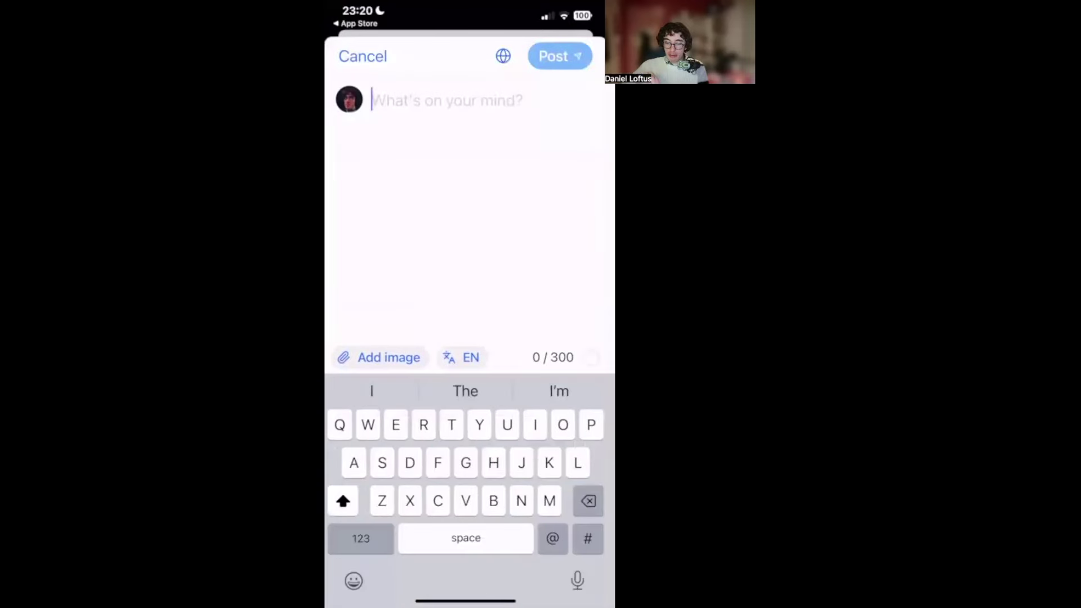
click(503, 55)
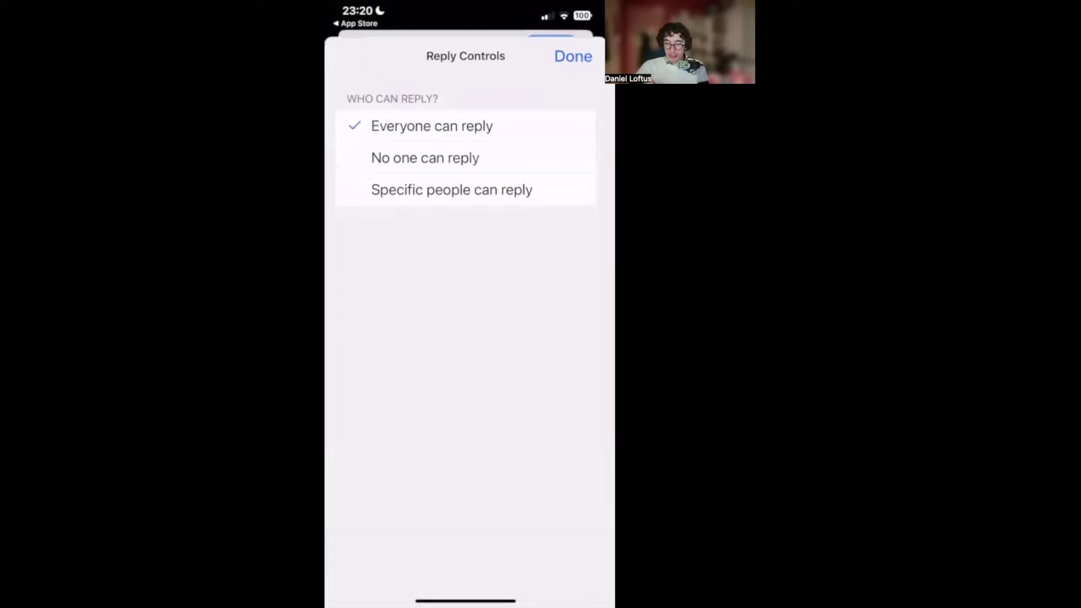
click(574, 56)
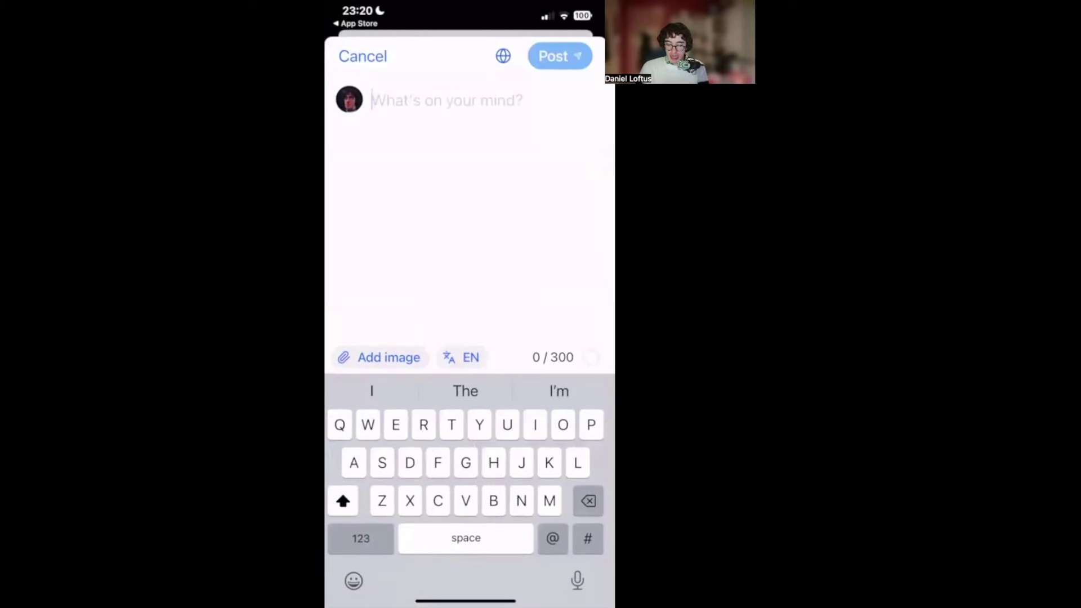
text(Hi!)
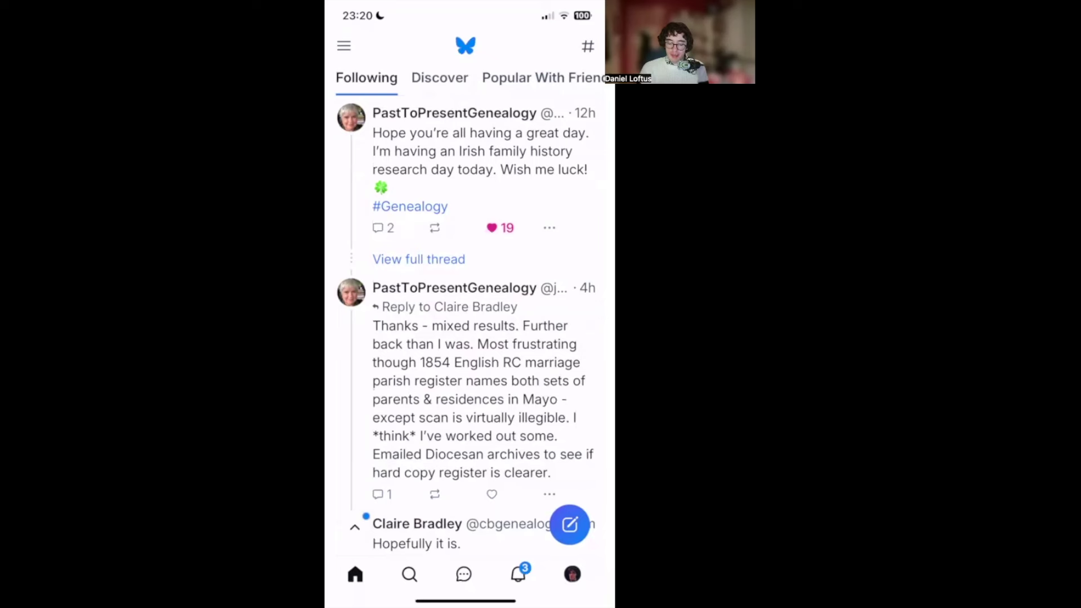
- Use Bluesky's blue compose button to open an empty English post composer
click(570, 524)
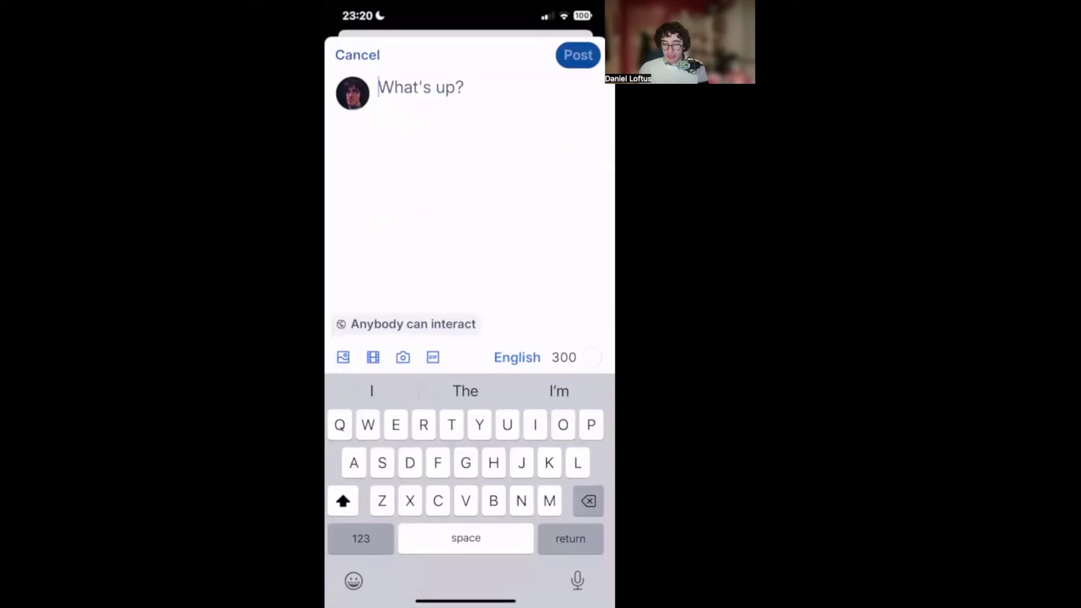